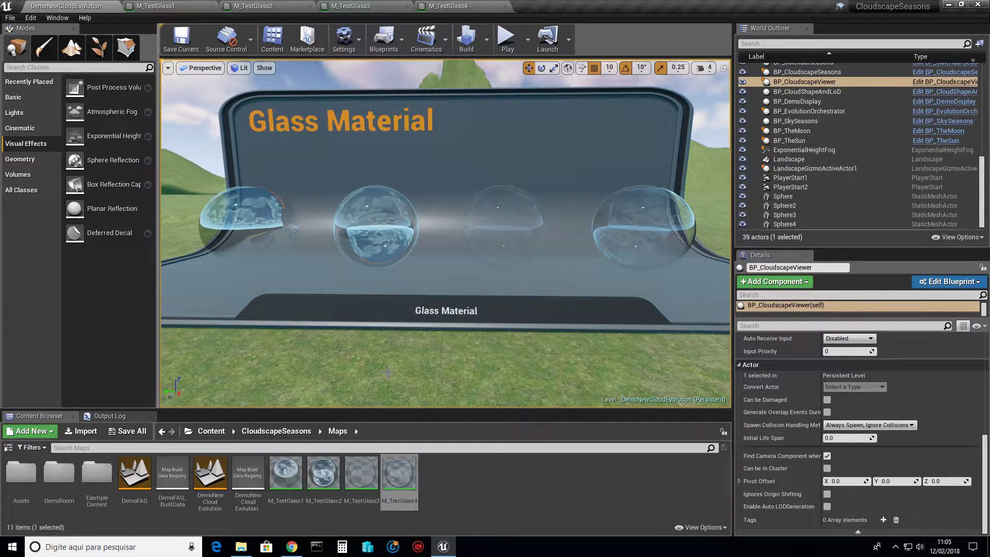
Examine the glass spheres on the Glass Material display from several angles, focusing on the first sphere's reflections and transparency.
mouse_move(446, 233)
right_mouse_down()
mouse_move(426, 233)
mouse_move(439, 236)
right_mouse_up()
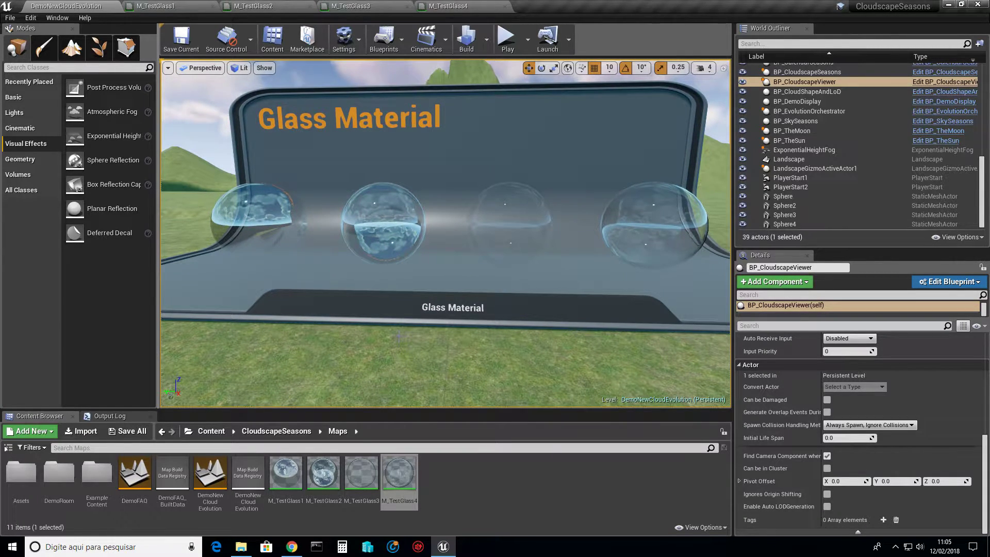
mouse_move(399, 336)
right_mouse_down()
mouse_move(375, 335)
mouse_move(407, 338)
mouse_move(342, 324)
mouse_move(407, 336)
mouse_move(426, 326)
mouse_move(412, 334)
right_mouse_up()
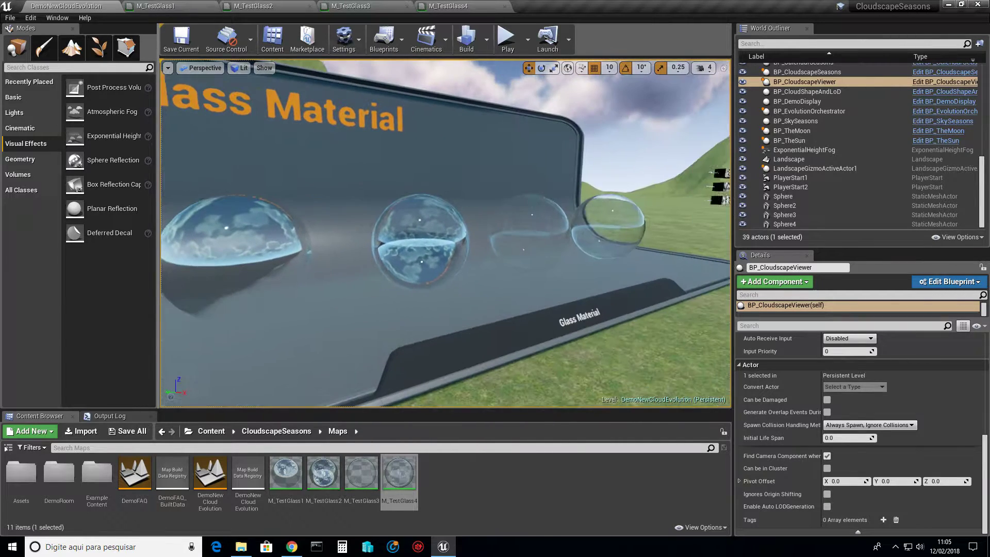
right_click_drag(413, 334, 451, 303)
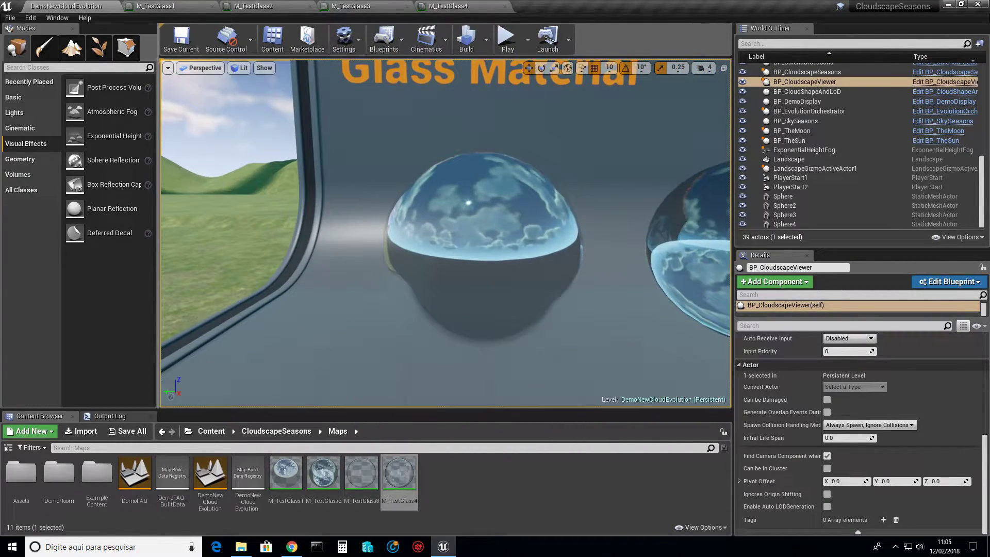
left_click(467, 252)
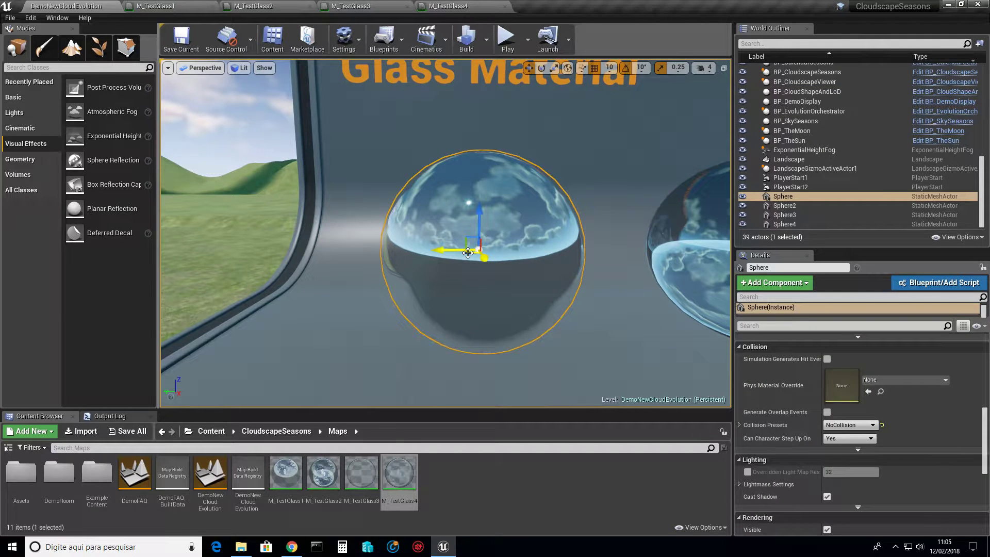
right_click_drag(488, 245, 567, 241)
right_click_drag(429, 222, 449, 207)
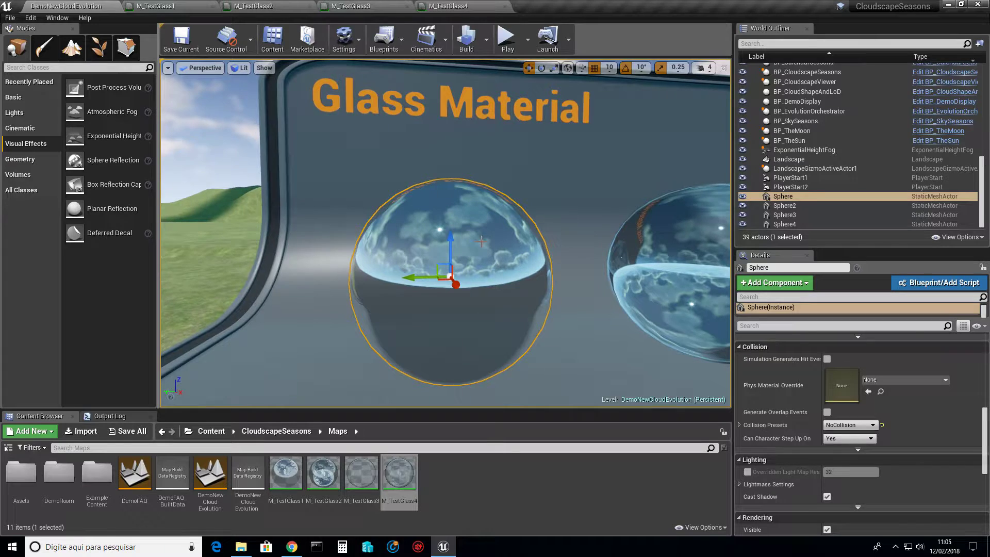
right_click_drag(481, 242, 442, 240)
left_click(281, 214)
right_click_drag(457, 277, 605, 264)
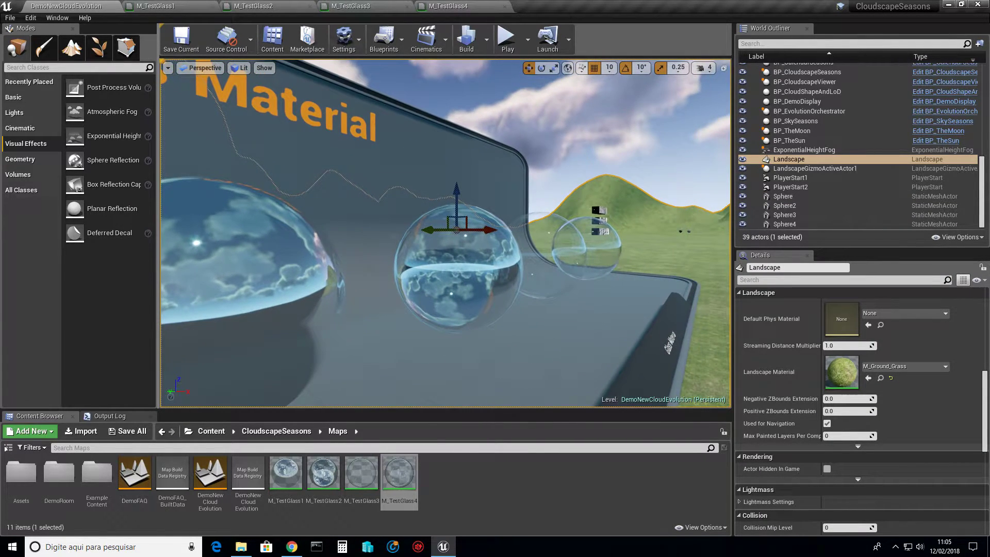
right_click_drag(517, 362, 429, 362)
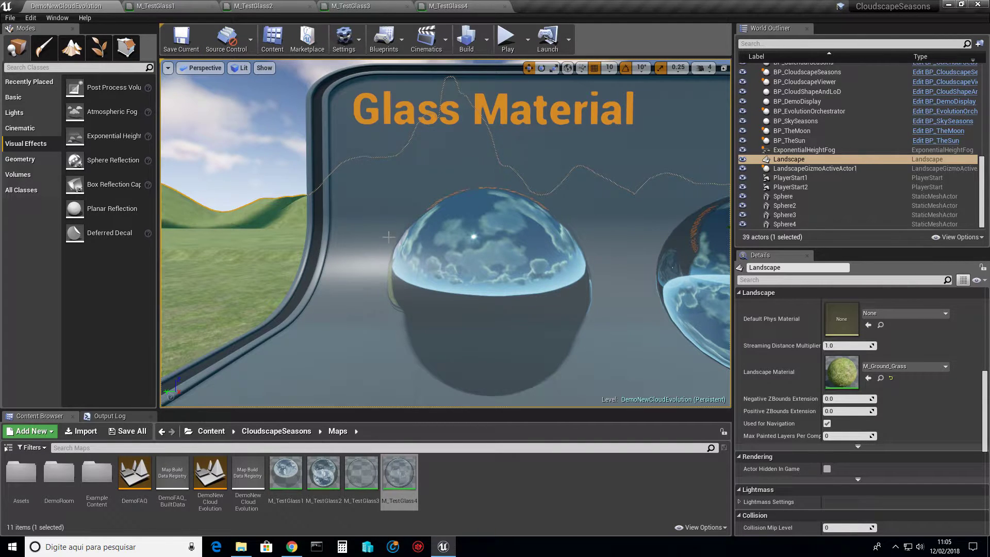
right_click_drag(353, 214, 412, 219)
right_click_drag(538, 273, 565, 274)
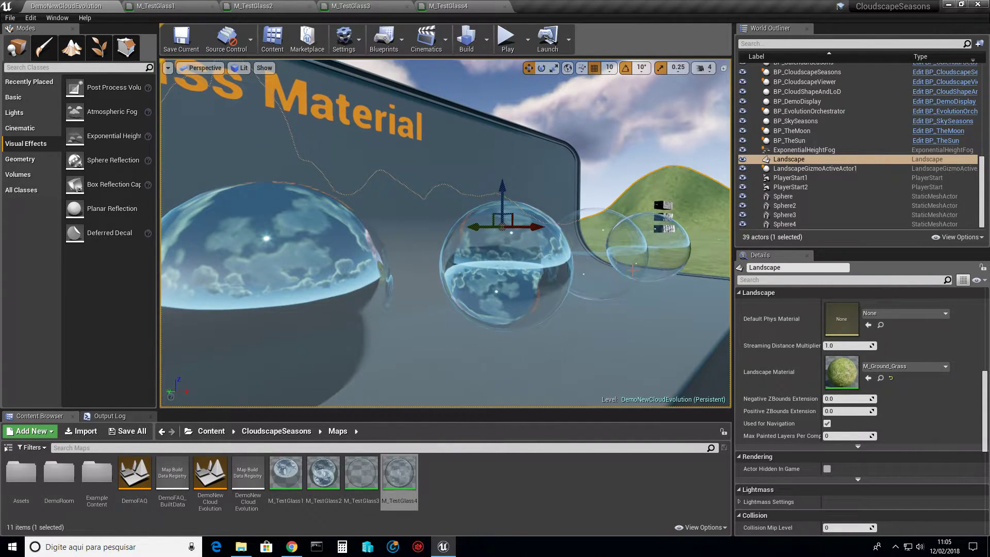
right_click_drag(439, 160, 369, 161)
Review the M_TestGlass1 material's node graph along with its blend mode, shading model and translucency settings.
left_click(160, 5)
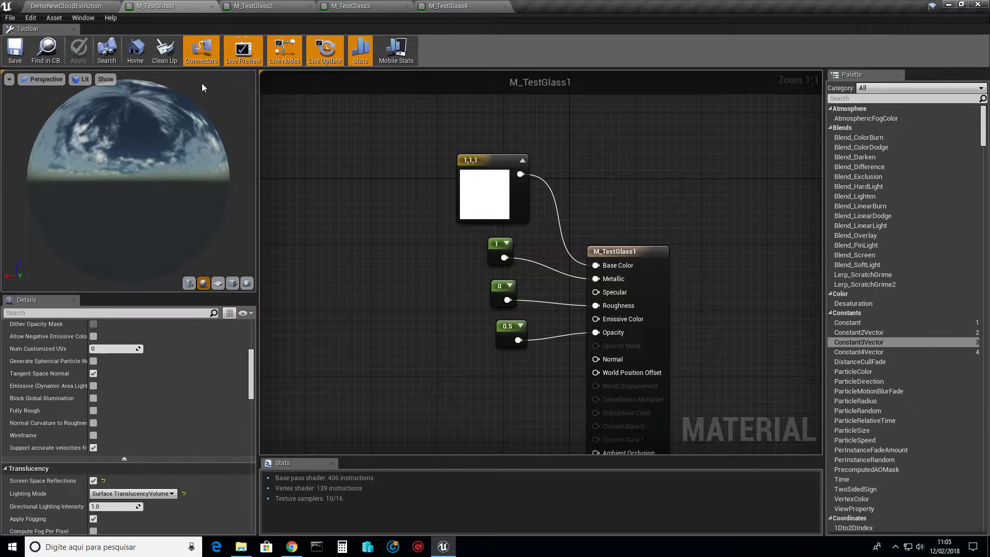
right_click_drag(343, 252, 350, 228)
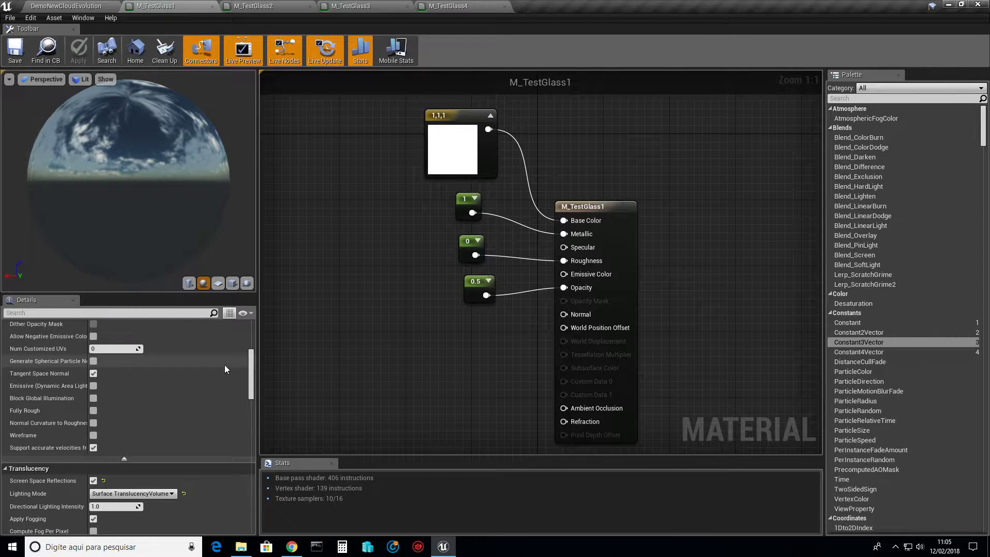
scroll(207, 350, "up", 10)
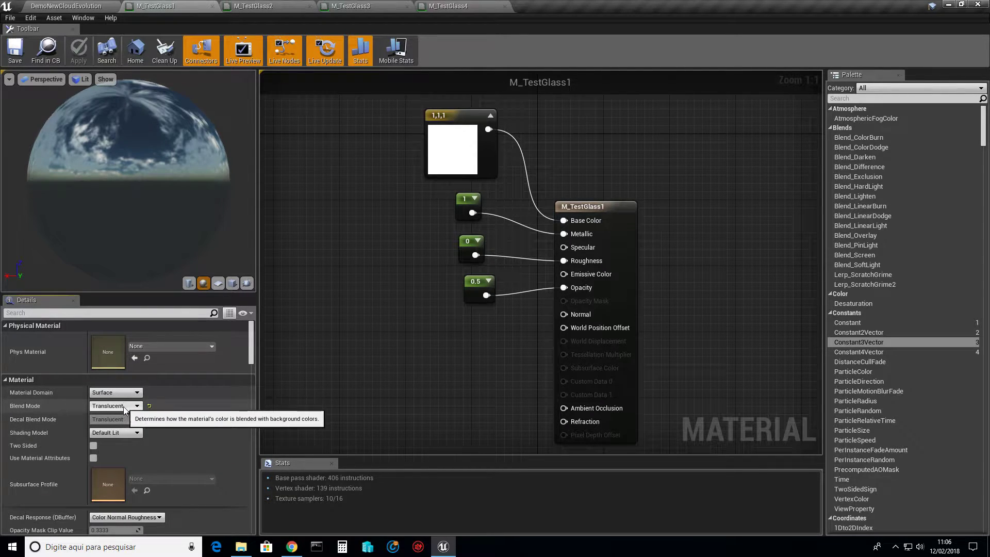
scroll(147, 412, "down", 5)
scroll(154, 423, "down", 7)
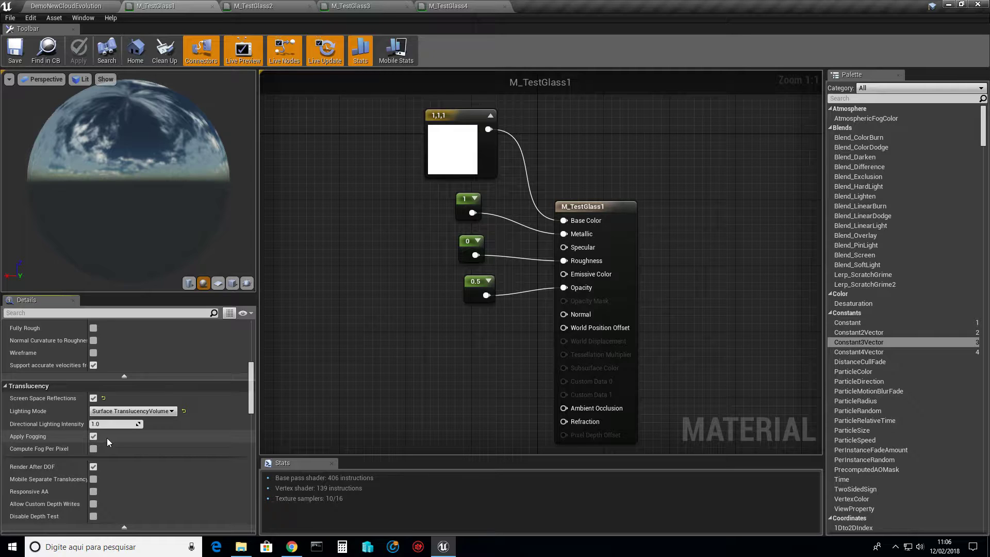
scroll(107, 438, "down", 5)
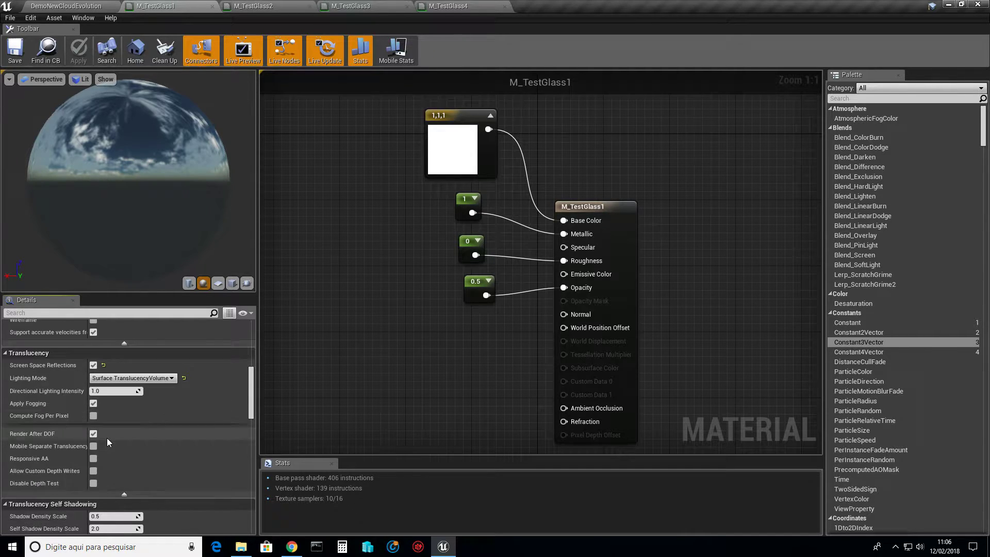
scroll(106, 438, "down", 15)
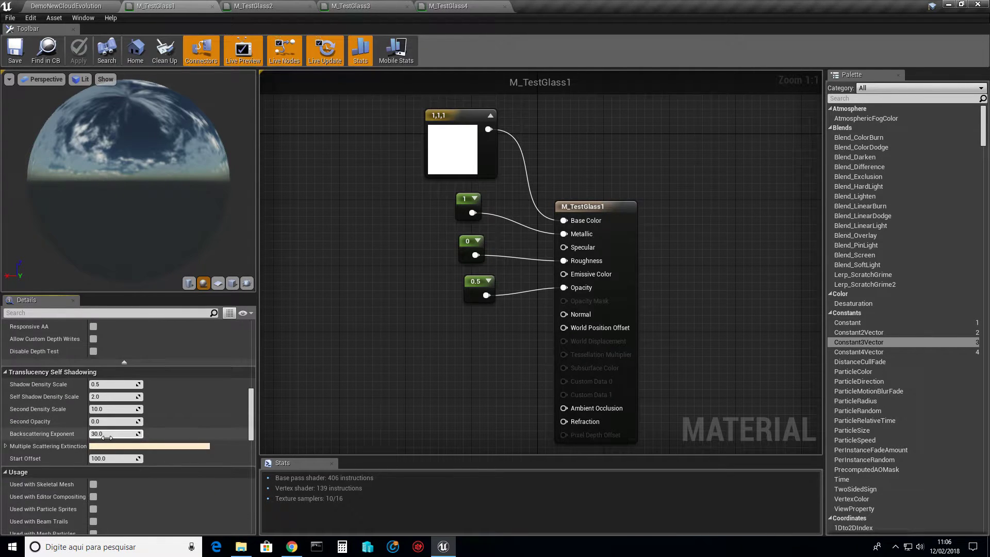
scroll(107, 438, "up", 15)
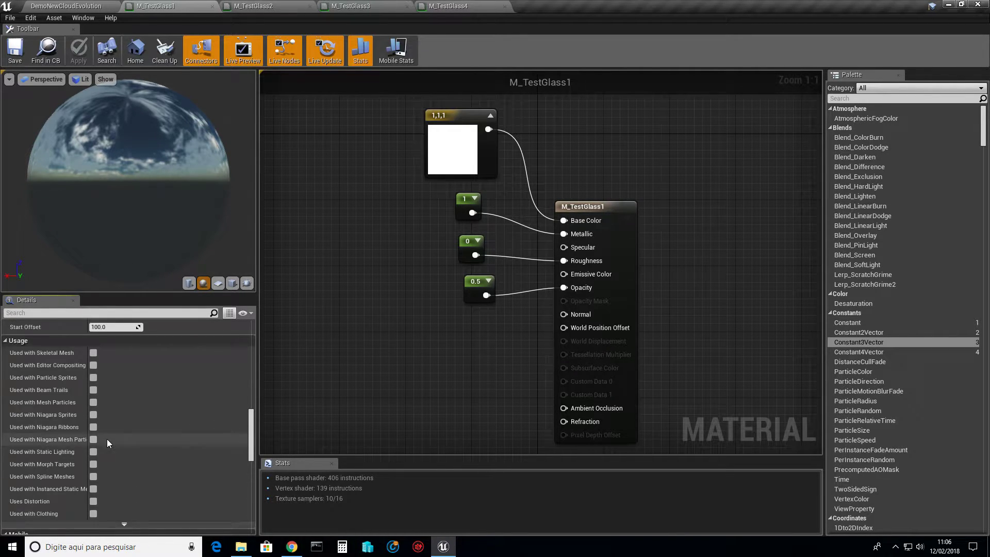
scroll(106, 438, "up", 6)
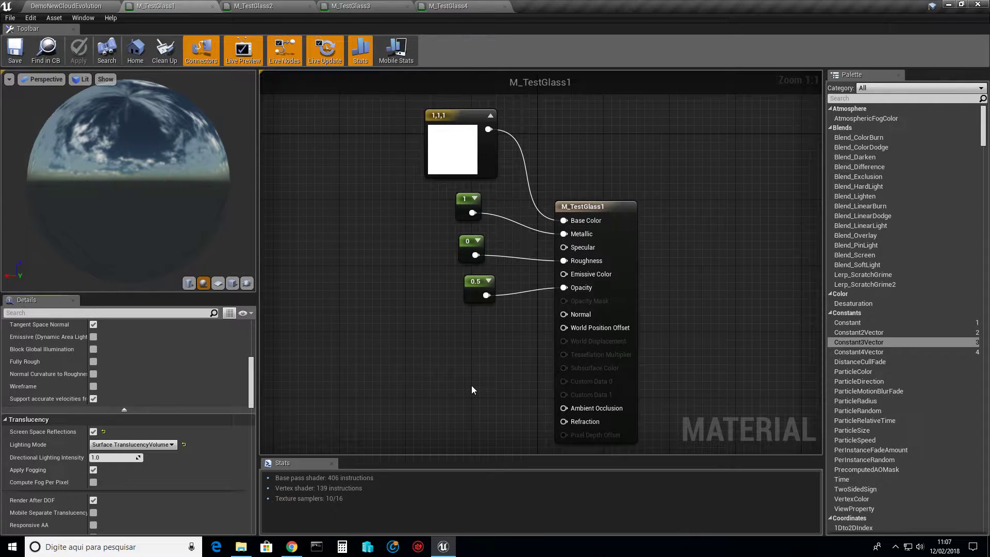
scroll(252, 362, "up", 5)
mouse_move(256, 361)
left_mouse_down()
mouse_move(255, 346)
mouse_move(247, 433)
mouse_move(251, 356)
left_mouse_up()
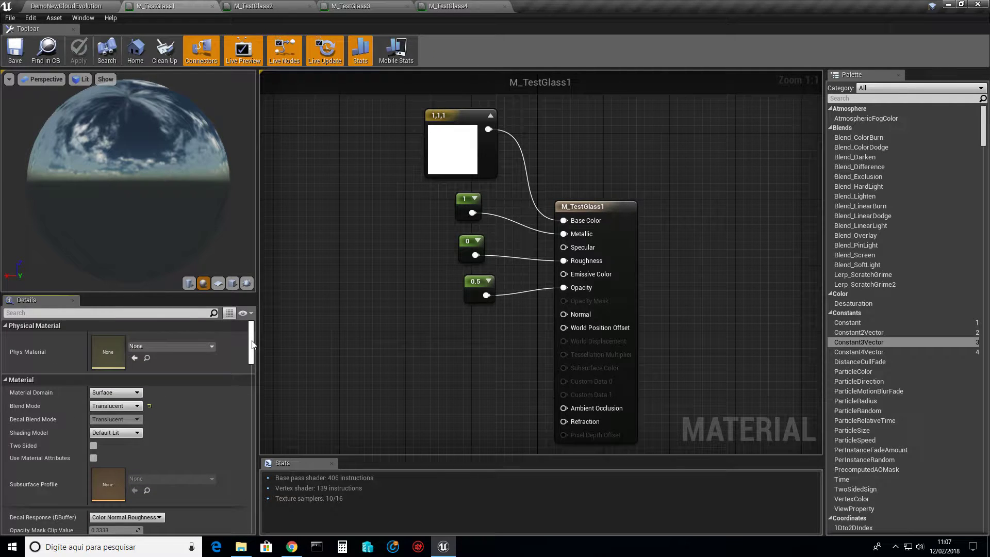
Return to the DemoNewCloudEvolution level and select the SkyLightDyn actor to show its lower hemisphere settings.
left_click(94, 6)
right_click_drag(470, 246, 526, 242)
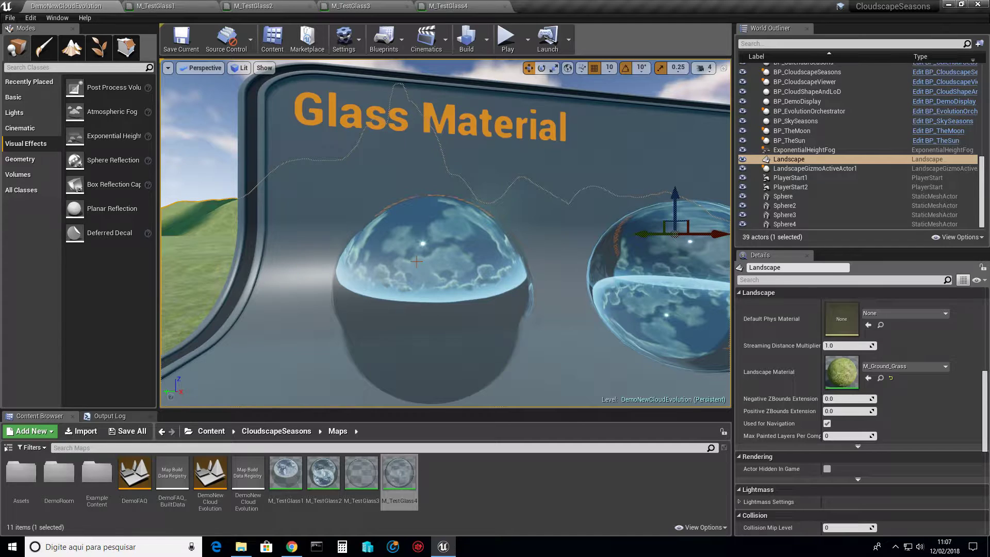
left_click_drag(983, 184, 983, 74)
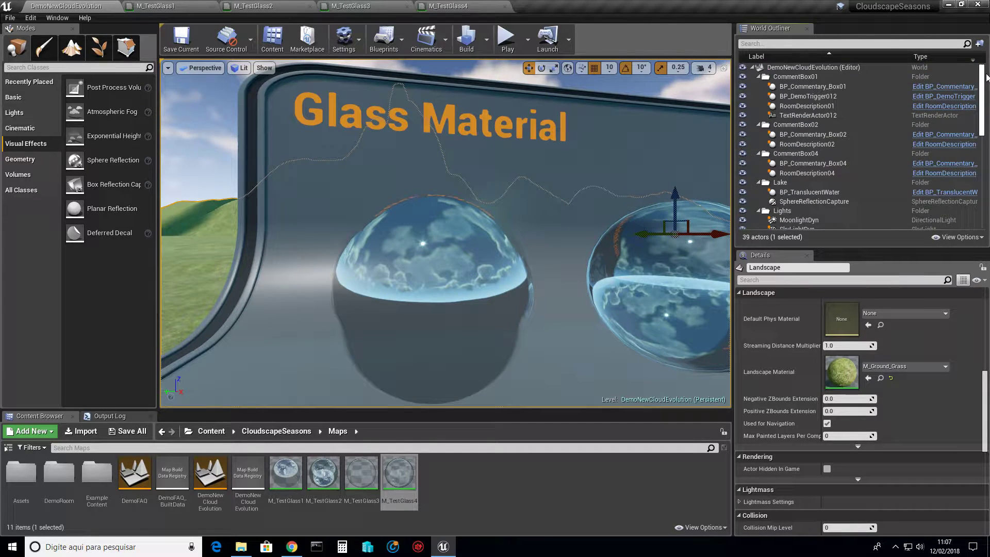
scroll(846, 170, "down", 3)
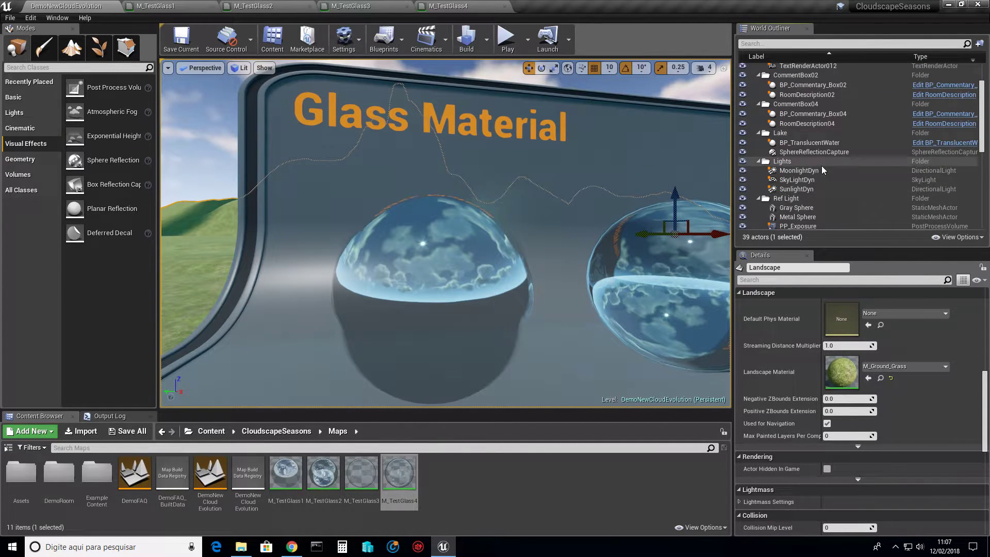
left_click(796, 180)
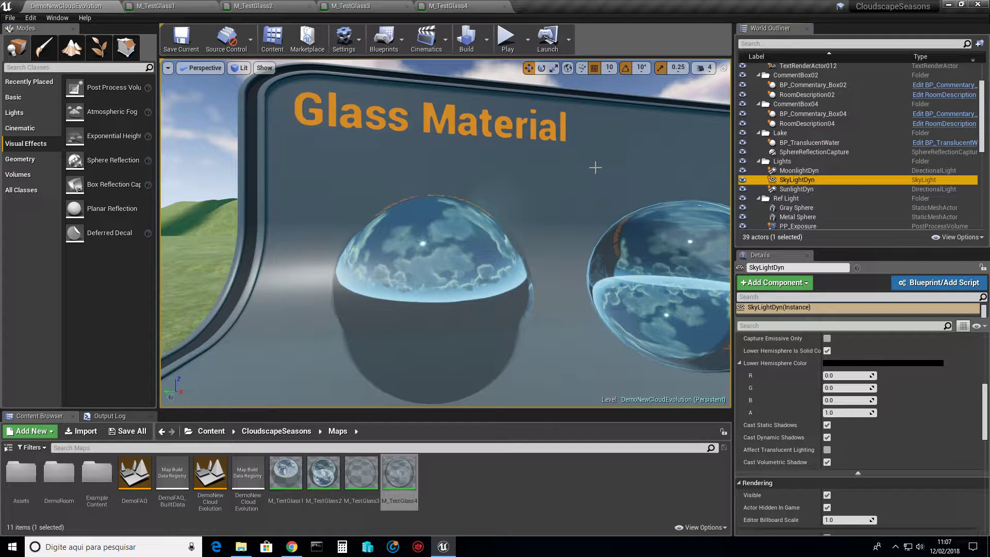
Inspect the upper and lower halves of the first glass sphere and check them against the M_TestGlass1 node graph.
right_click_drag(472, 220, 461, 202)
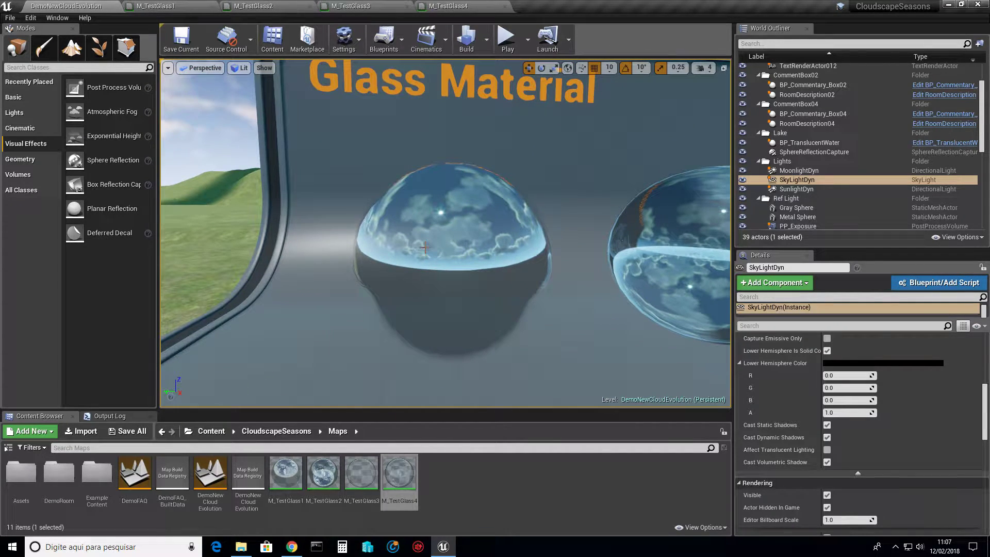
mouse_move(425, 248)
right_mouse_down()
mouse_move(442, 249)
mouse_move(433, 244)
right_mouse_up()
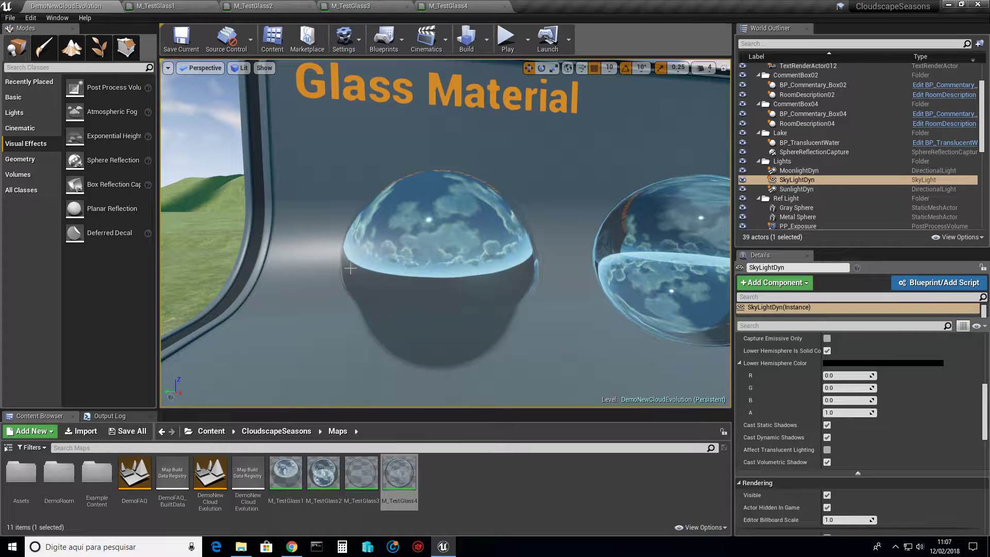
right_click_drag(480, 354, 477, 381)
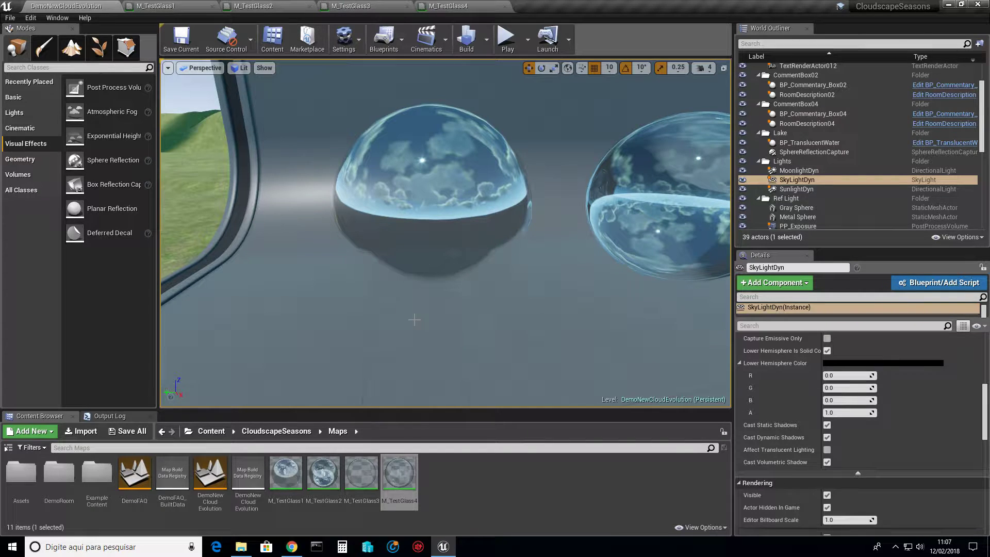
right_click_drag(357, 141, 357, 124)
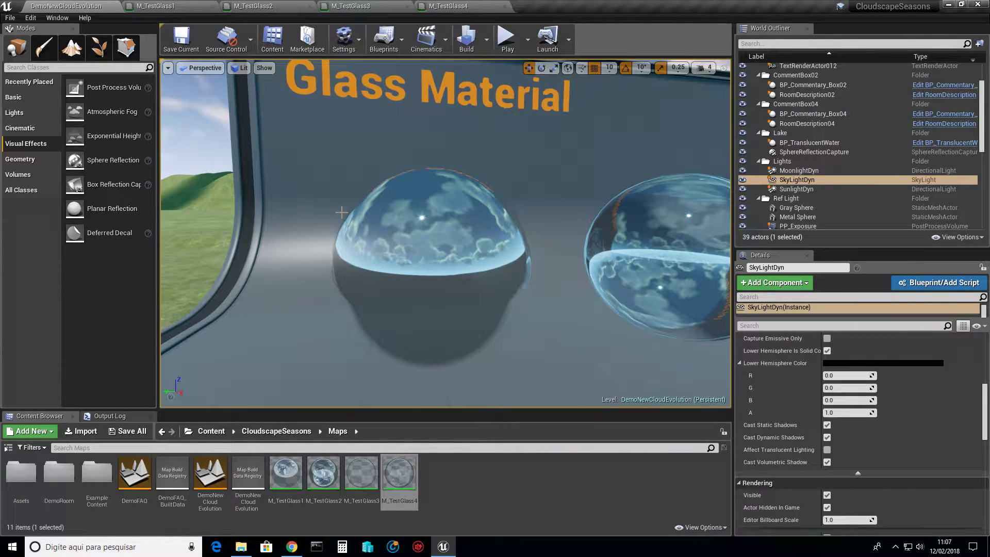
left_click(173, 7)
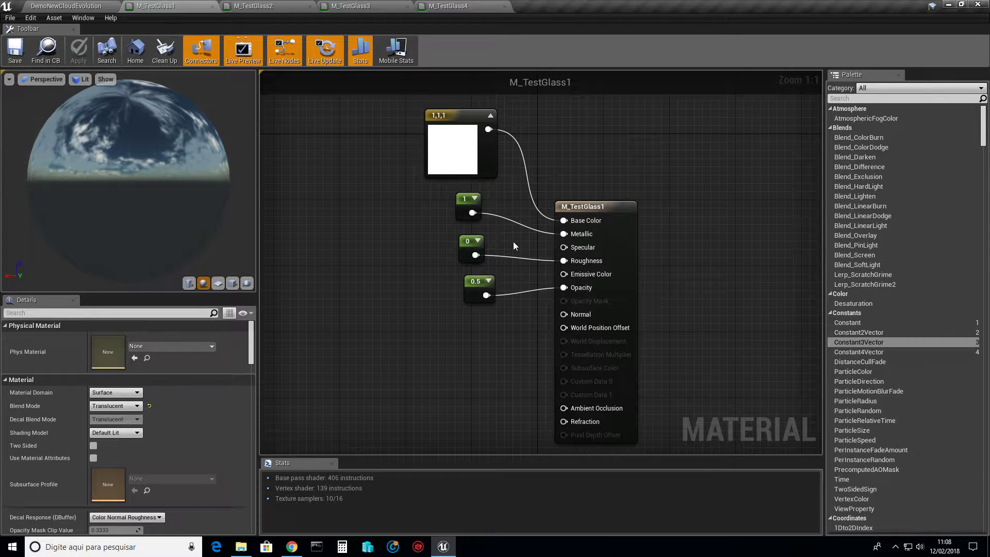
left_click(36, 6)
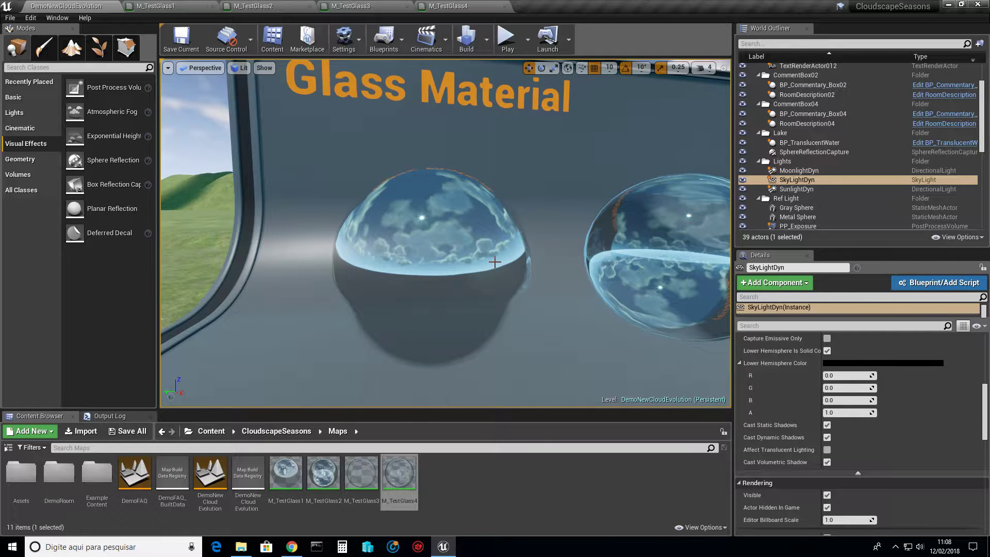
View the second glass sphere up close and check the Two Sided option of the M_TestGlass2 material.
right_click_drag(494, 262, 526, 267)
key("d")
key("w")
key("s")
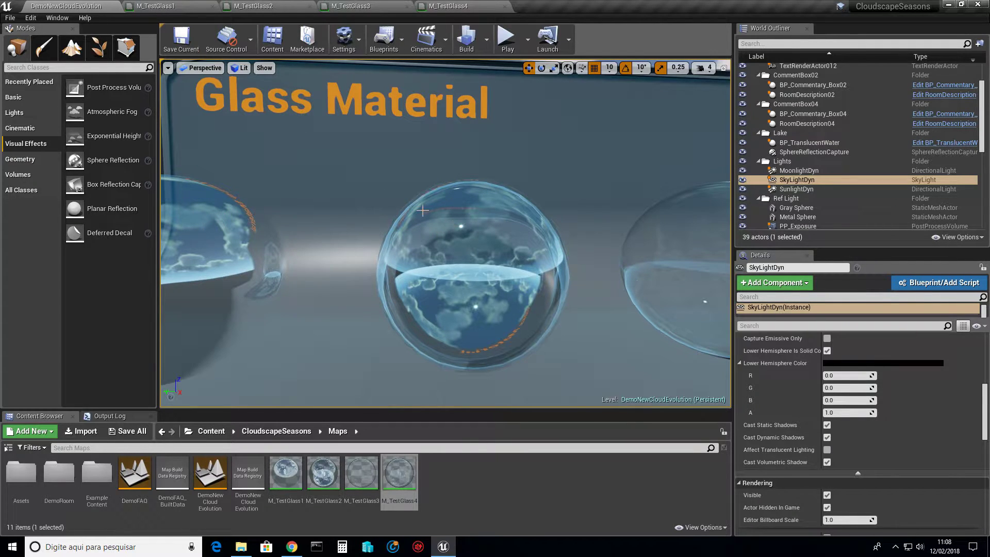
left_click(264, 11)
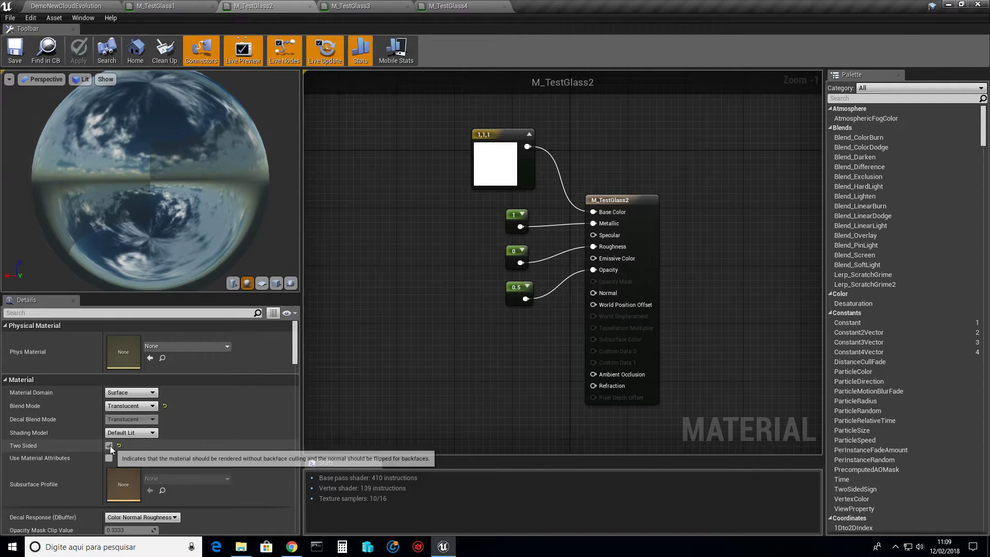
left_click(75, 5)
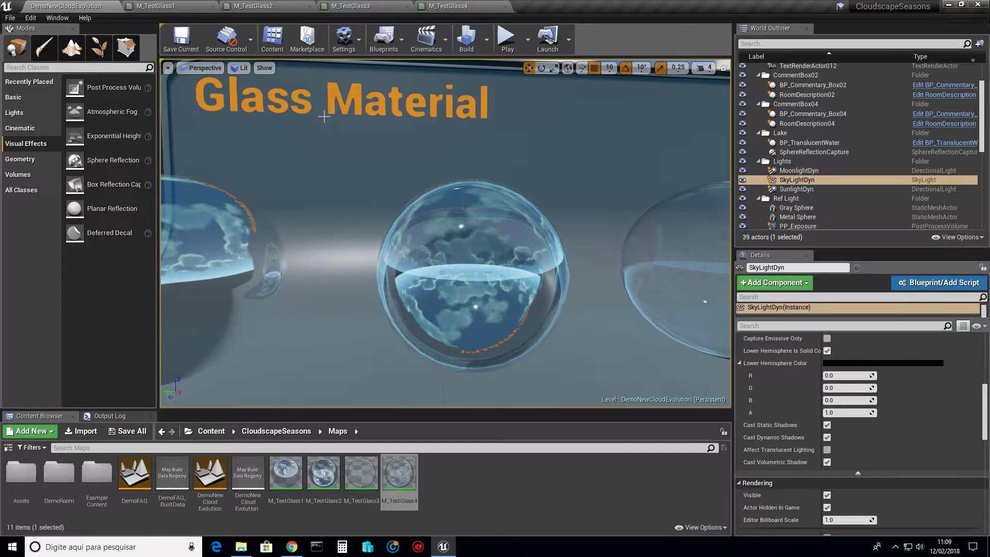
Compare the first and second glass spheres from different angles, looking at their surface reflections and the scenery seen through them.
right_click_drag(444, 223, 526, 224)
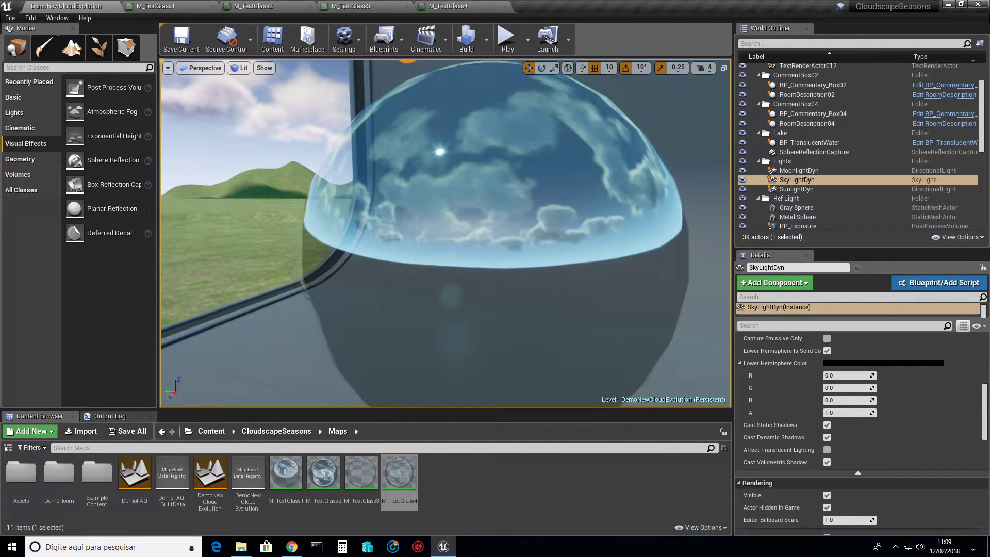
right_click_drag(522, 267, 529, 255)
key("w")
right_click_drag(494, 206, 670, 155)
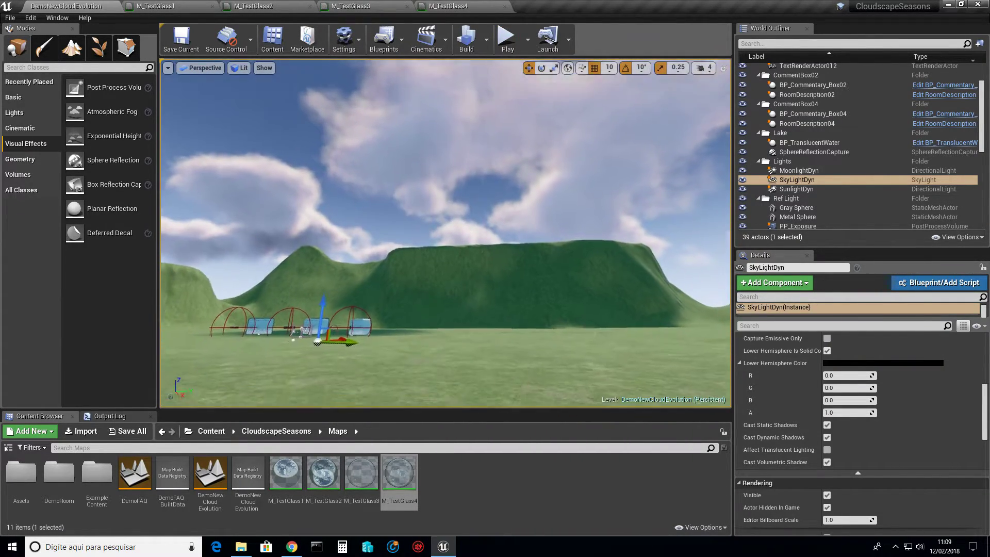
key("w")
right_click_drag(522, 77, 556, 83)
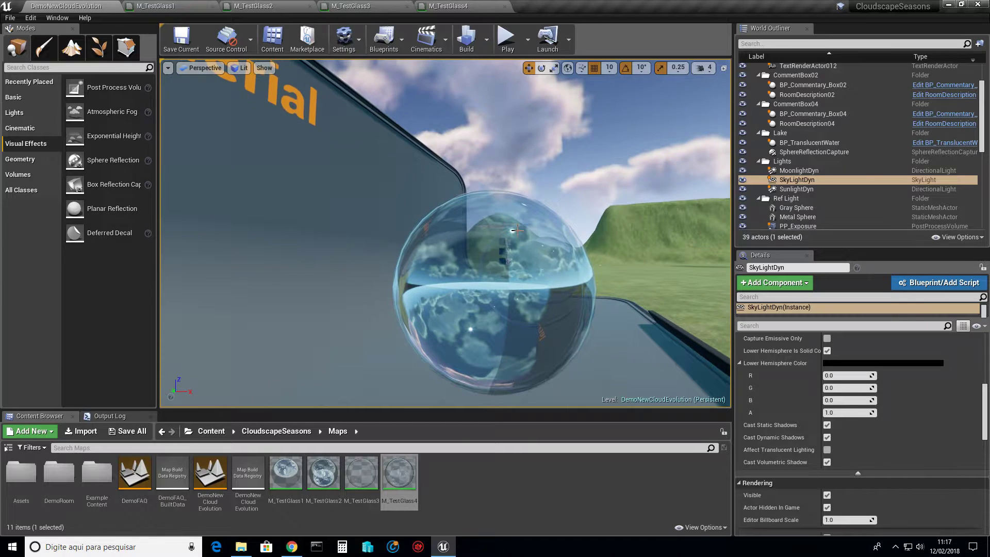
mouse_move(520, 229)
right_mouse_down()
mouse_move(600, 241)
mouse_move(520, 240)
mouse_move(583, 216)
mouse_move(680, 231)
mouse_move(536, 248)
mouse_move(594, 254)
mouse_move(521, 248)
mouse_move(495, 232)
mouse_move(529, 214)
right_mouse_up()
key("a")
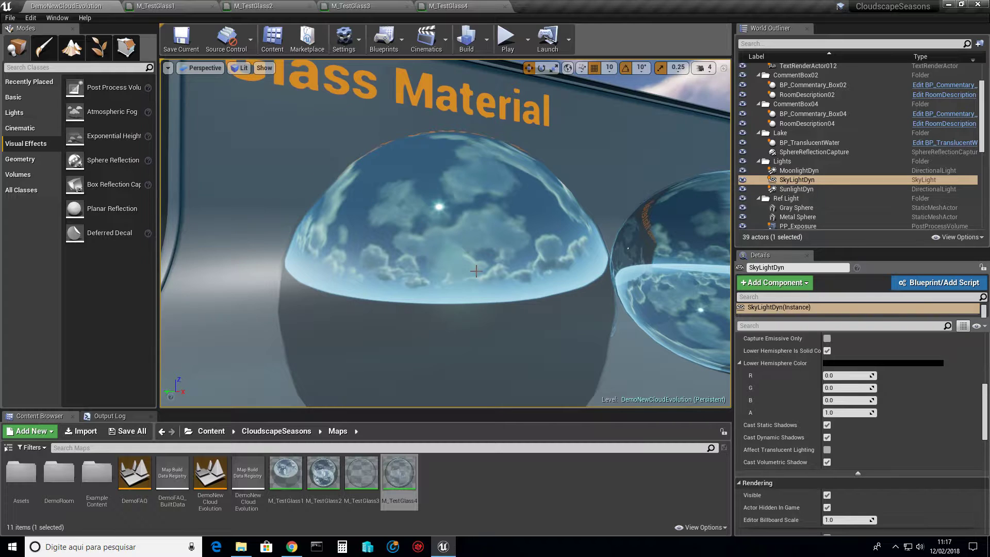
right_click_drag(476, 270, 452, 268)
key("w")
key("s")
key("d")
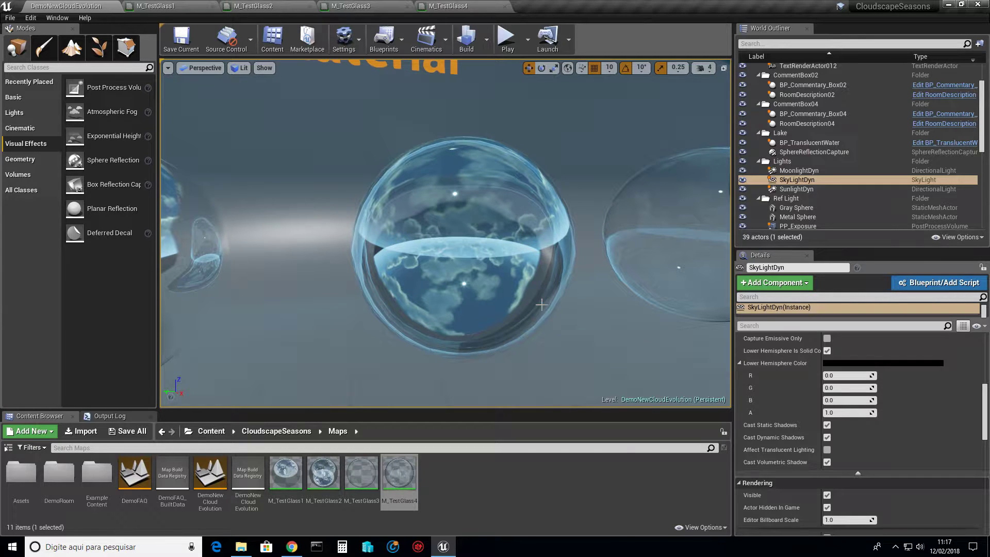
Fly in close around the second glass sphere to examine its inner and outer surfaces and the neighbouring spheres.
key("w")
mouse_move(452, 269)
right_mouse_down()
mouse_move(437, 260)
mouse_move(444, 263)
right_mouse_up()
key("s")
key("s")
key("w")
key("s")
key("w")
key("s")
key("w")
mouse_move(332, 242)
right_mouse_down()
mouse_move(466, 227)
mouse_move(294, 240)
mouse_move(352, 230)
mouse_move(348, 245)
right_mouse_up()
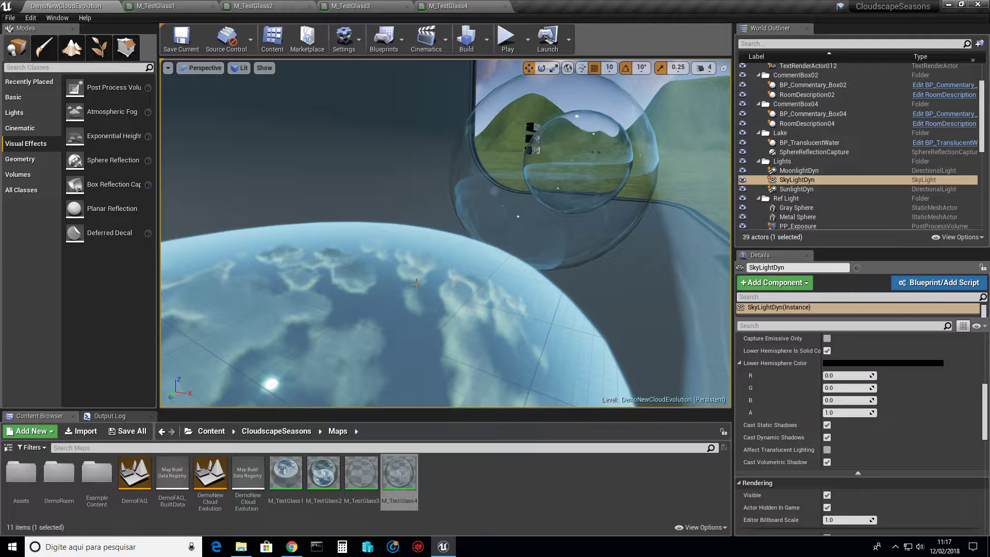
View the first and second glass spheres side by side to compare reflections on their upper and lower halves.
mouse_move(416, 284)
right_mouse_down()
mouse_move(299, 268)
mouse_move(433, 289)
mouse_move(413, 283)
right_mouse_up()
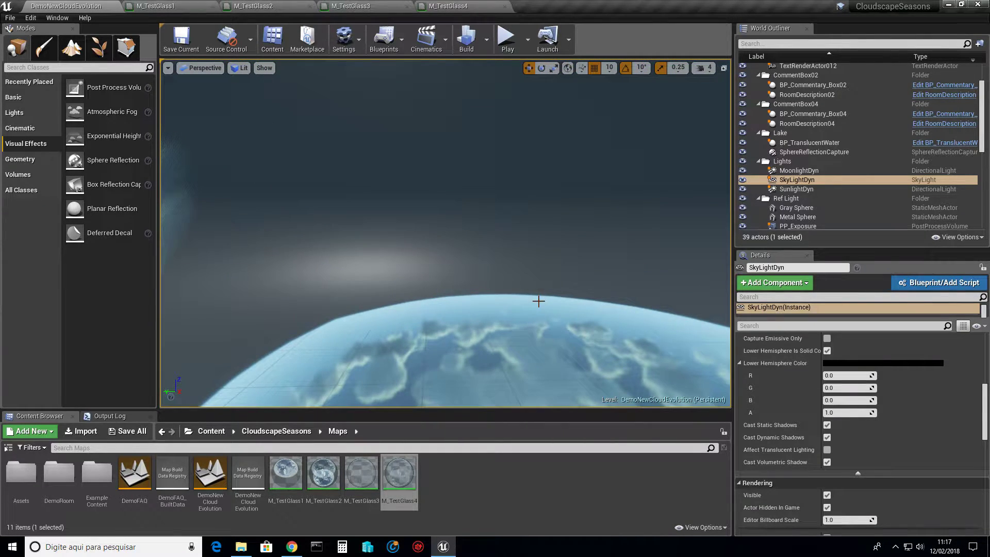
right_click_drag(538, 301, 531, 346)
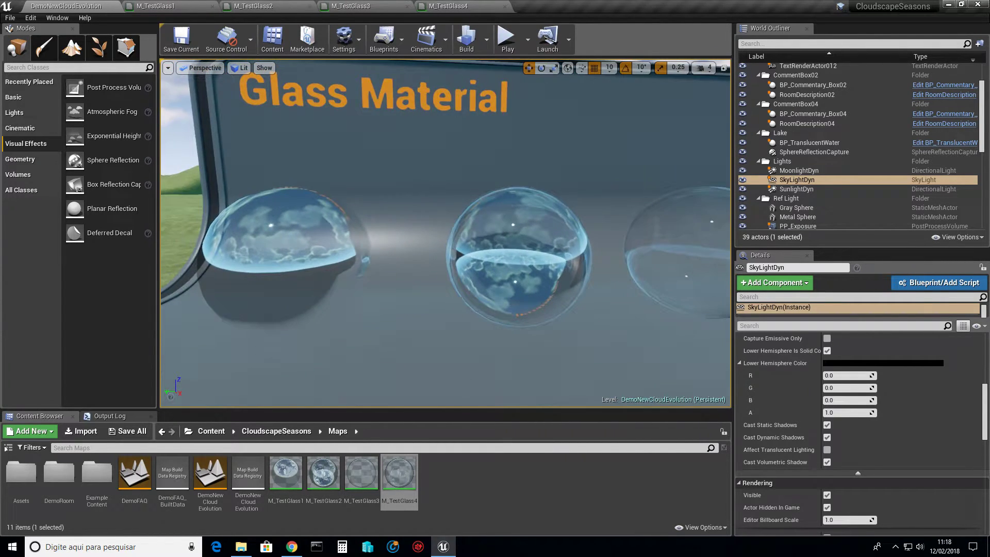
right_click_drag(418, 185, 418, 185)
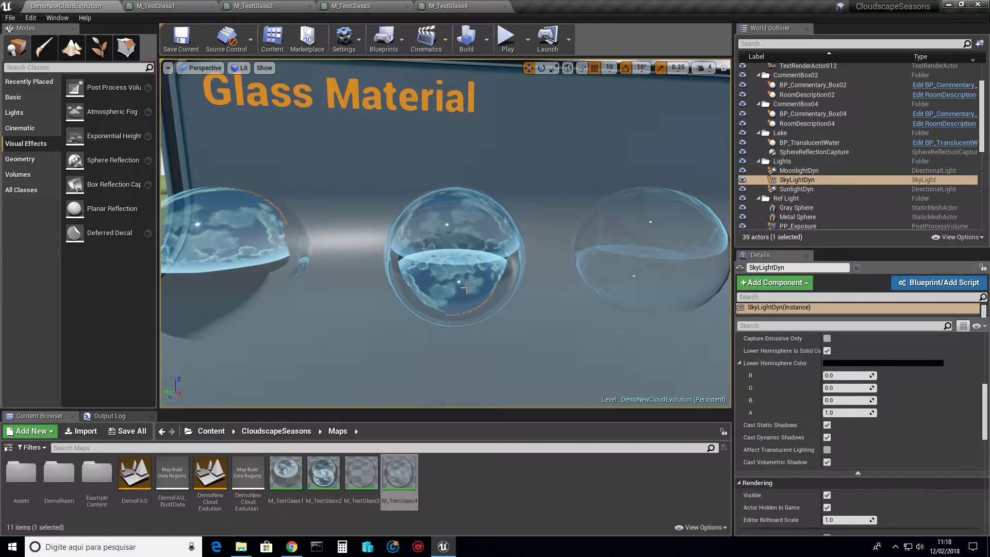
right_click_drag(486, 234, 486, 234)
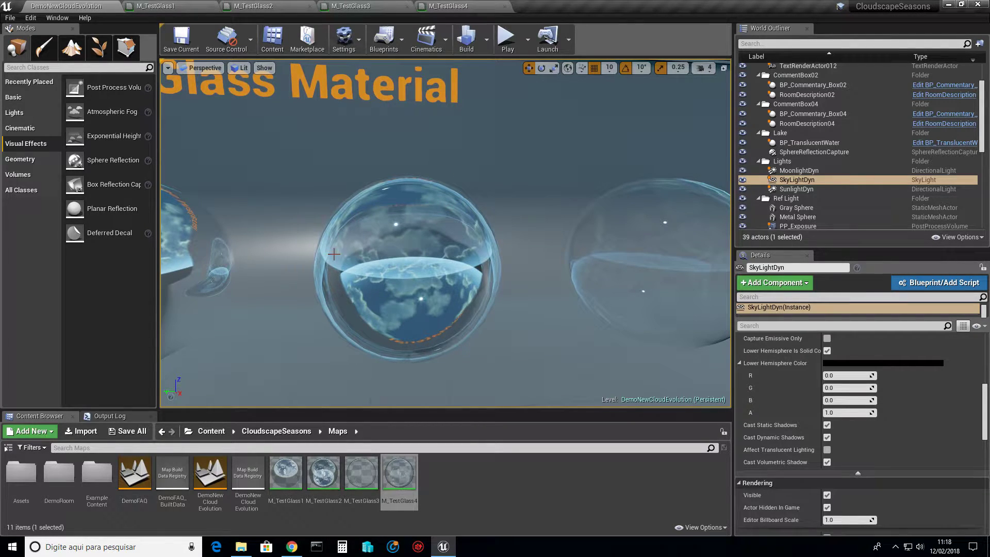
Examine the second sphere up close, move on to the third glass sphere and select it.
key("w")
right_click_drag(332, 251, 311, 246)
key("s")
key("w")
key("s")
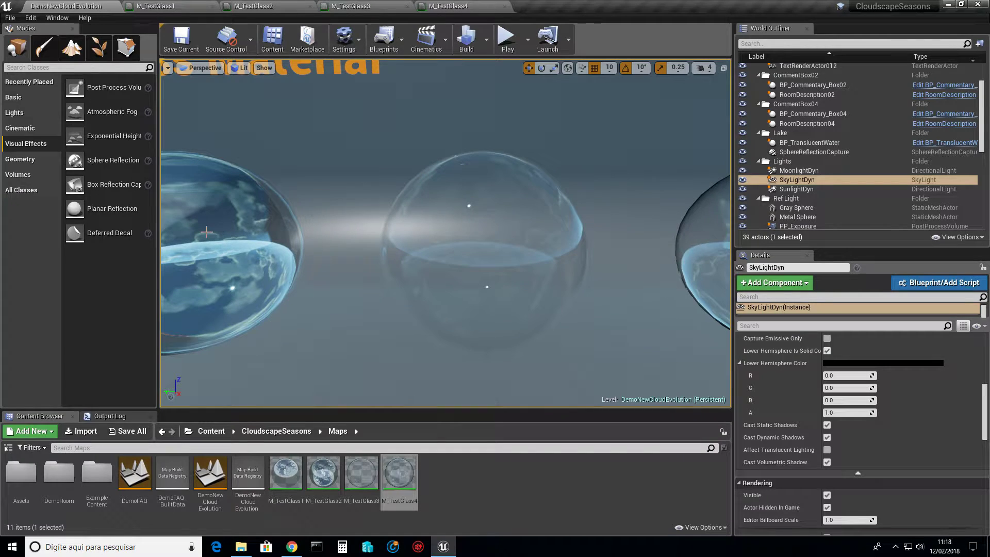
left_click(467, 241)
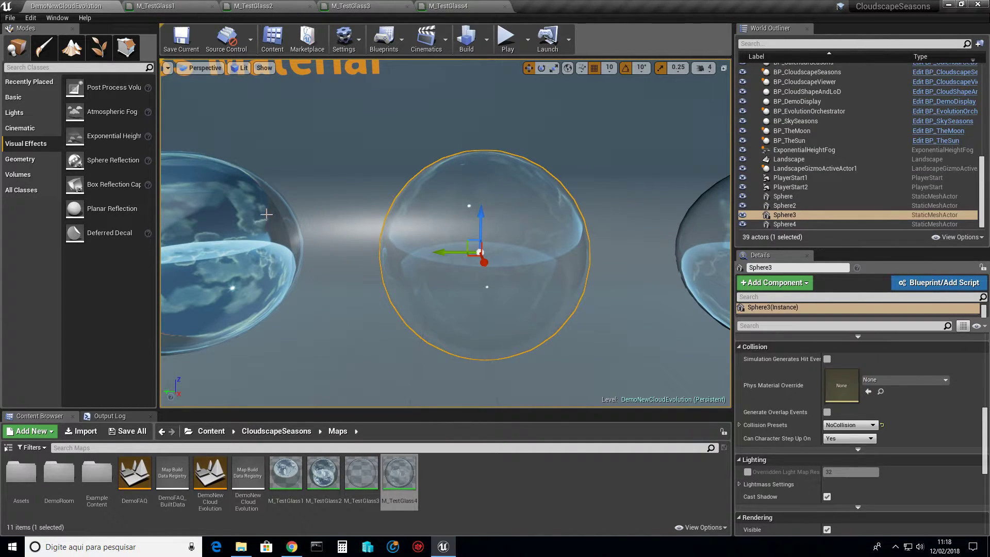
Inspect the Fresnel node feeding Opacity in the M_TestGlass3 material, and return to the DemoNewCloudEvolution level.
left_click(368, 7)
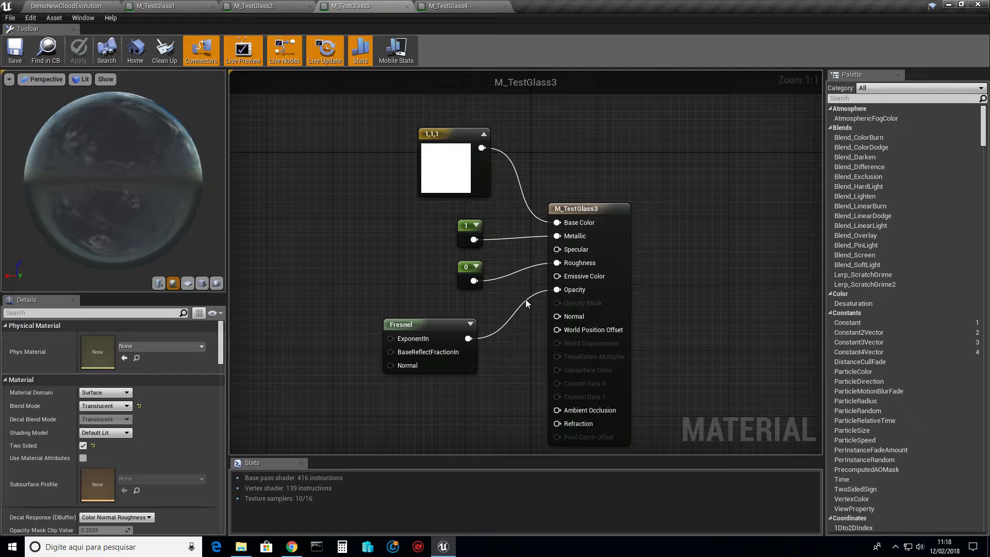
left_click(450, 329)
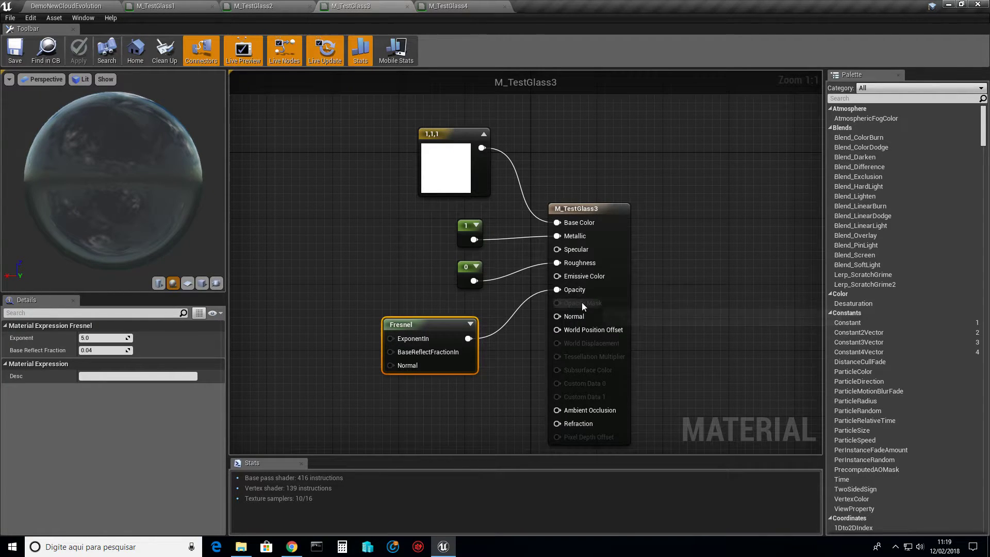
left_click(67, 6)
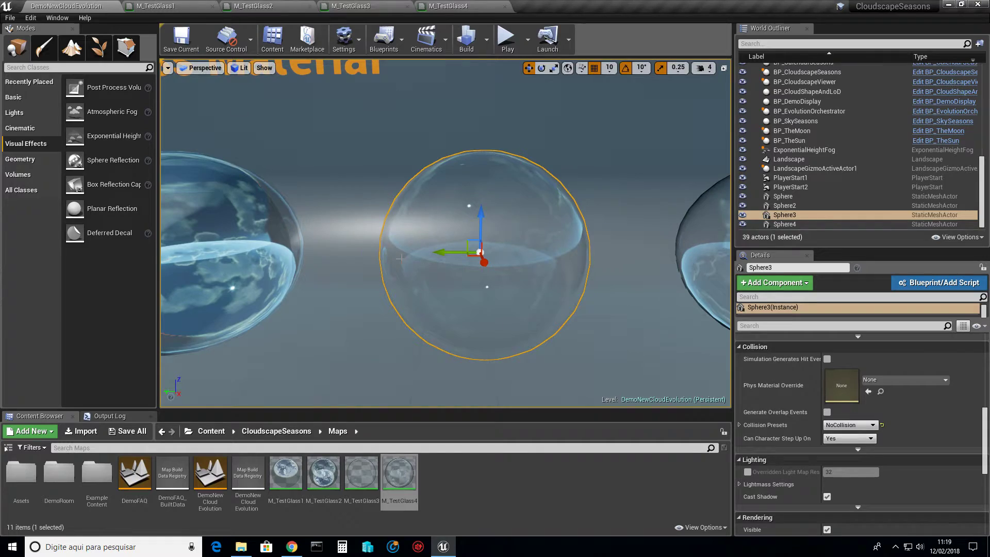
Deselect the third glass sphere and examine its edges and transparency against the display wall and the open landscape.
left_click(625, 227)
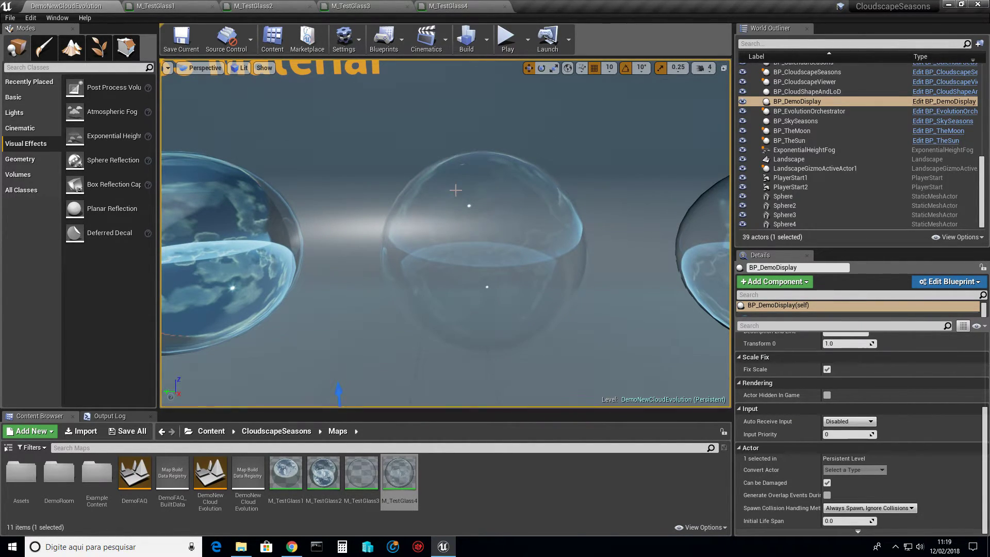
right_click_drag(466, 201, 510, 217)
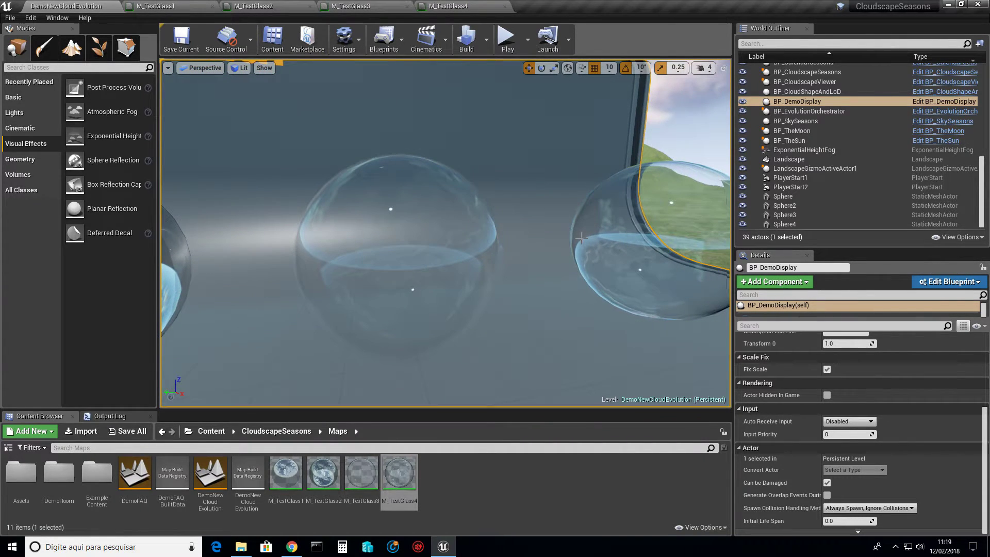
right_click_drag(581, 238, 545, 153)
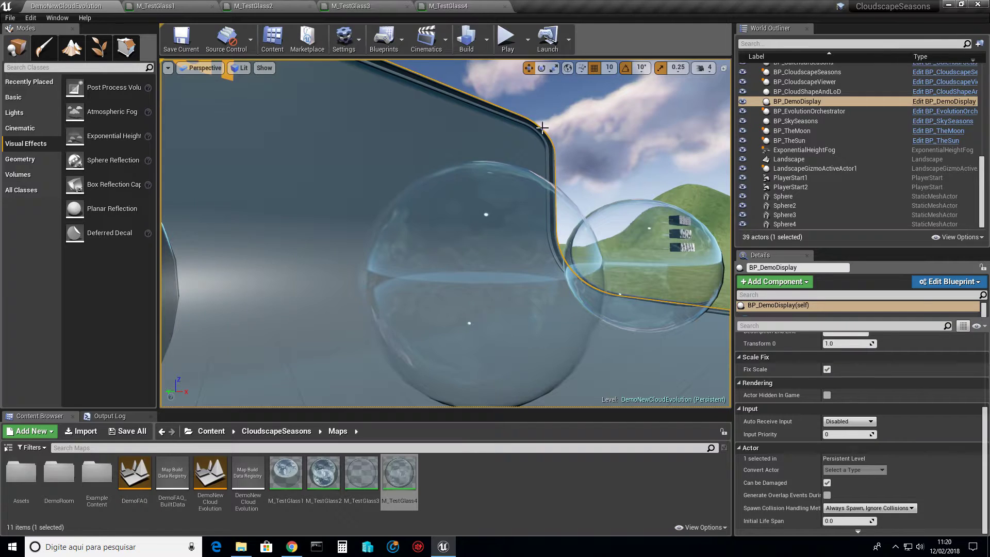
left_click(593, 116)
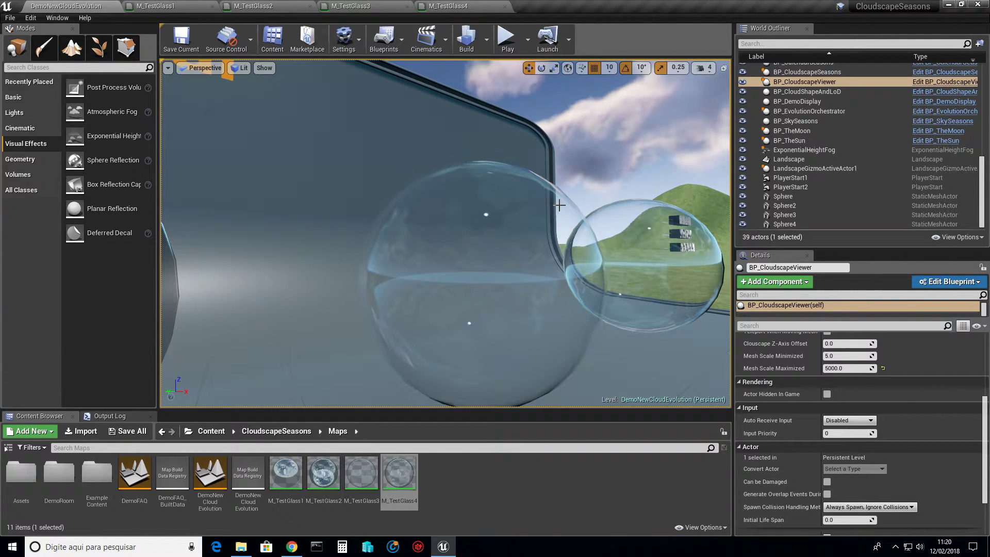
scroll(559, 221, "up", 2)
scroll(571, 167, "up", 2)
scroll(593, 195, "down", 2)
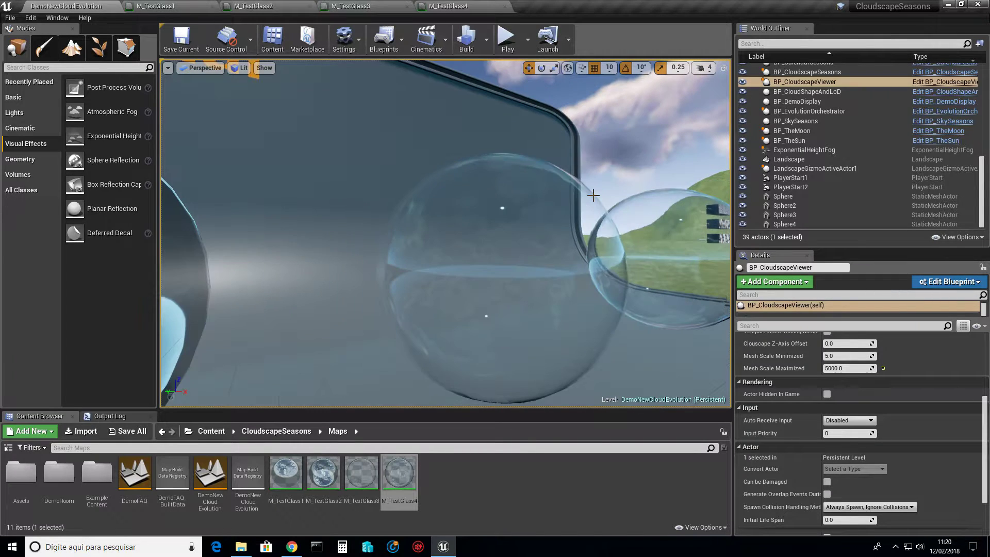
scroll(579, 192, "up", 3)
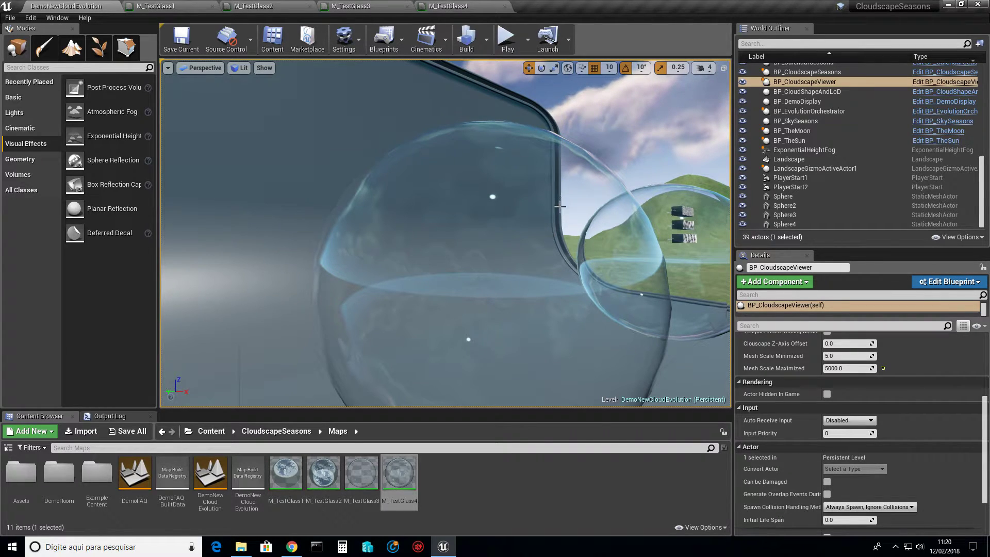
Move to the fourth glass sphere and examine how the display frame and landscape look through it from different angles.
mouse_move(560, 206)
right_mouse_down()
mouse_move(626, 217)
mouse_move(691, 212)
mouse_move(579, 205)
right_mouse_up()
key("w")
key("s")
key("d")
key("a")
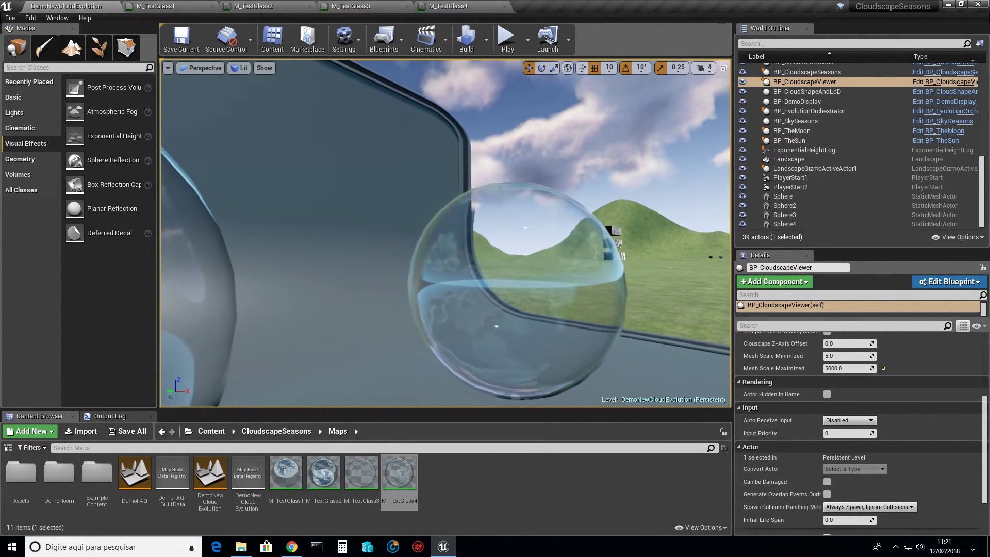
left_click_drag(557, 232, 554, 232)
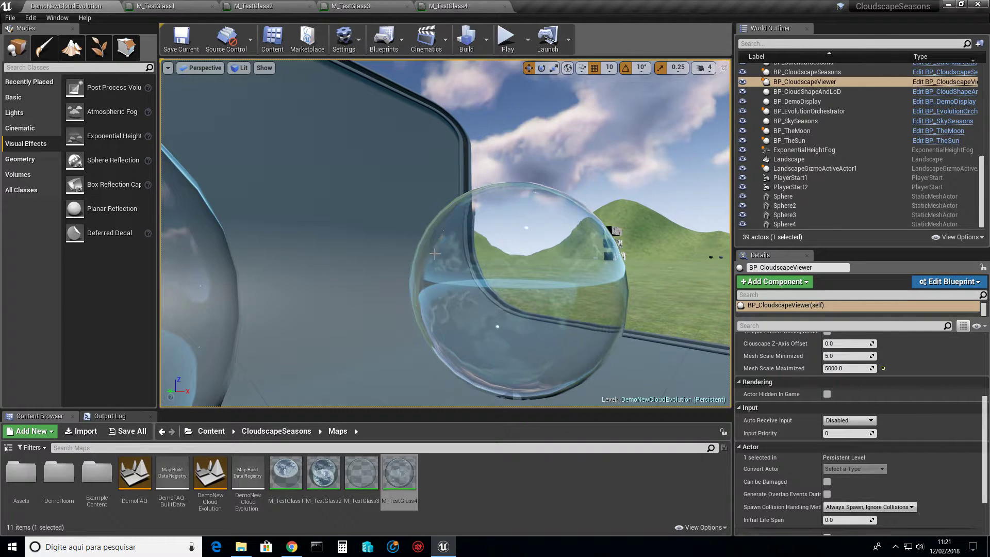
right_click_drag(480, 296, 476, 181)
right_click_drag(450, 273, 521, 241)
key("w")
key("s")
key("d")
Open the M_TestGlass4 material and inspect the Fresnel, Lerp(0.05,1.5) and Clamp chain that drives Opacity.
left_click(461, 6)
scroll(521, 240, "down", 2)
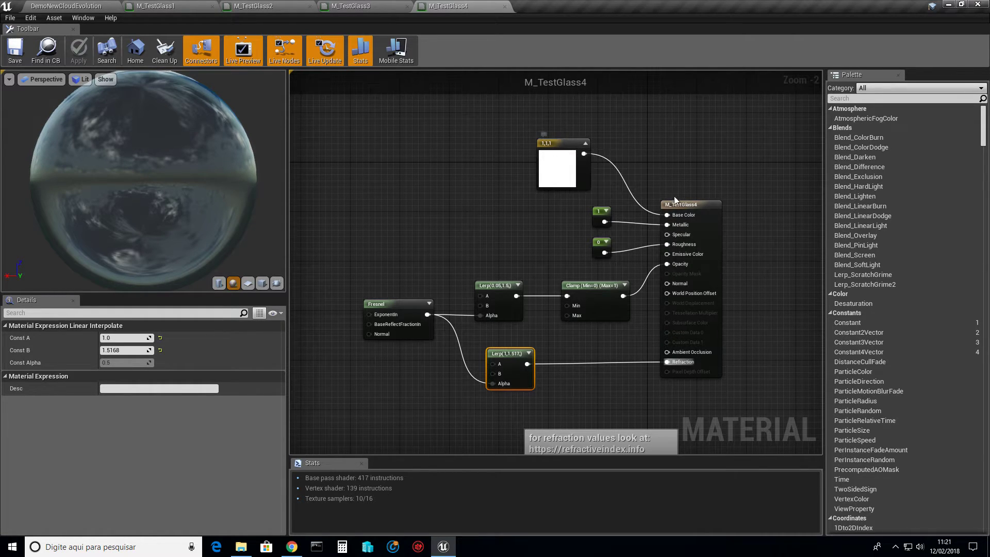
right_click_drag(496, 247, 491, 182)
left_click(462, 166)
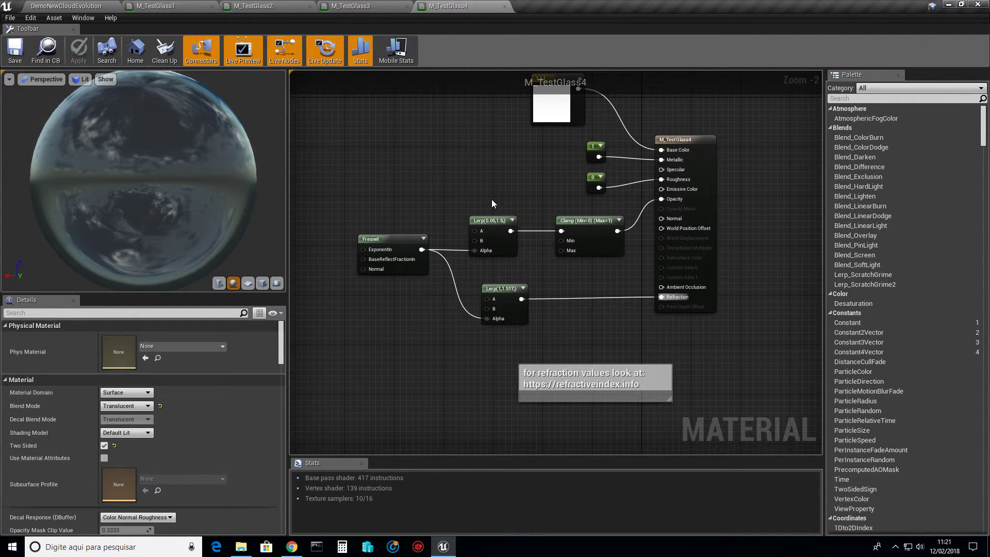
scroll(487, 177, "up", 1)
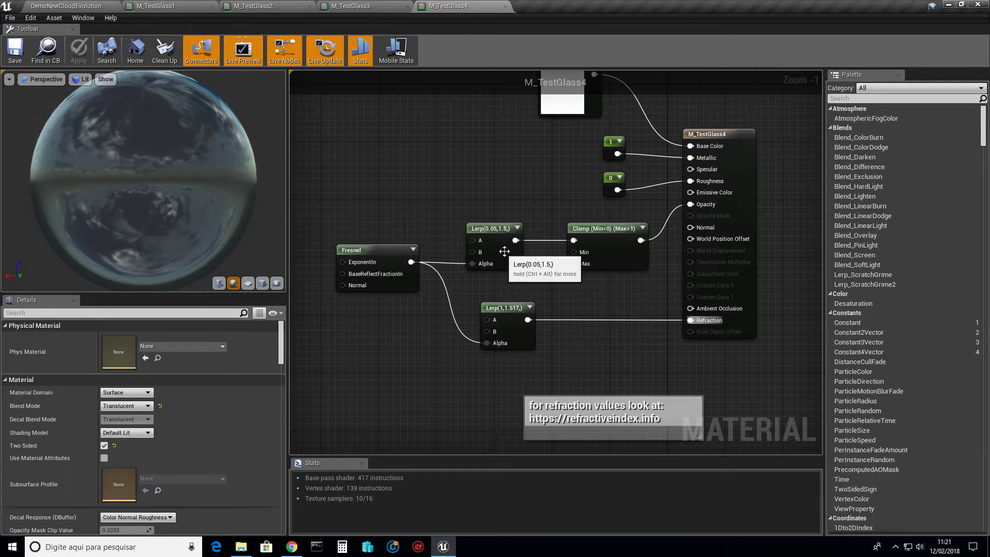
left_click(490, 235)
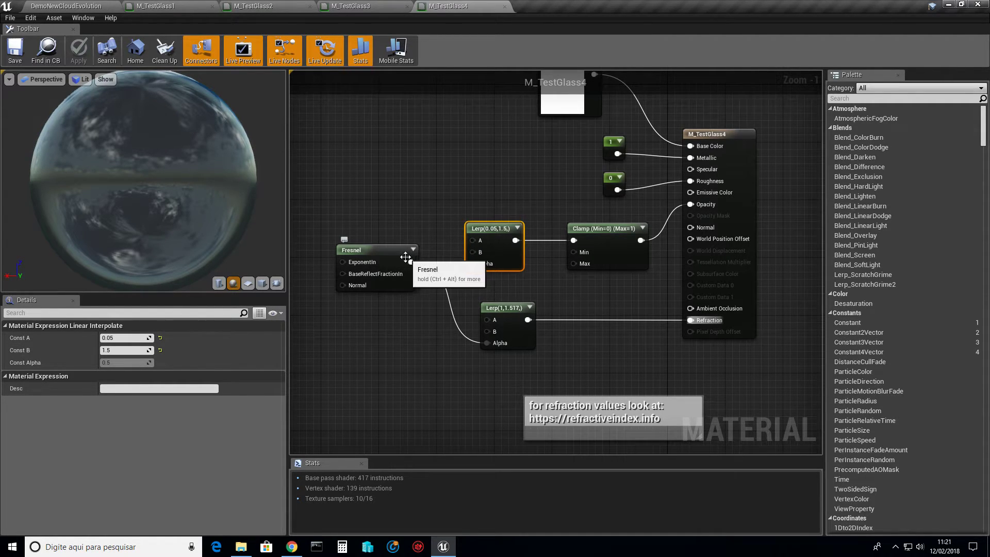
left_click_drag(411, 262, 483, 267)
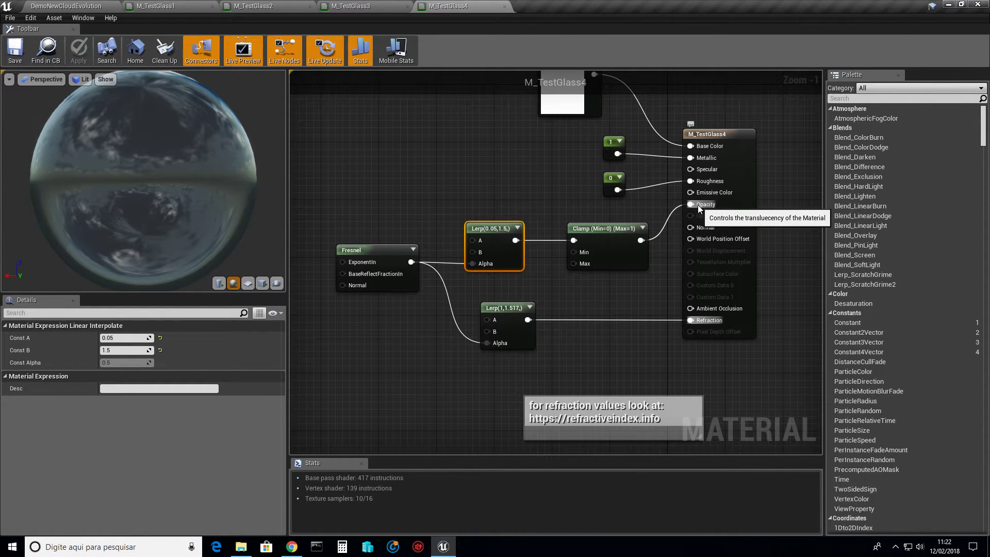
Check the fourth sphere in the level, and inspect M_TestGlass4's Fresnel node and the Lerp node feeding Refraction.
left_click(97, 6)
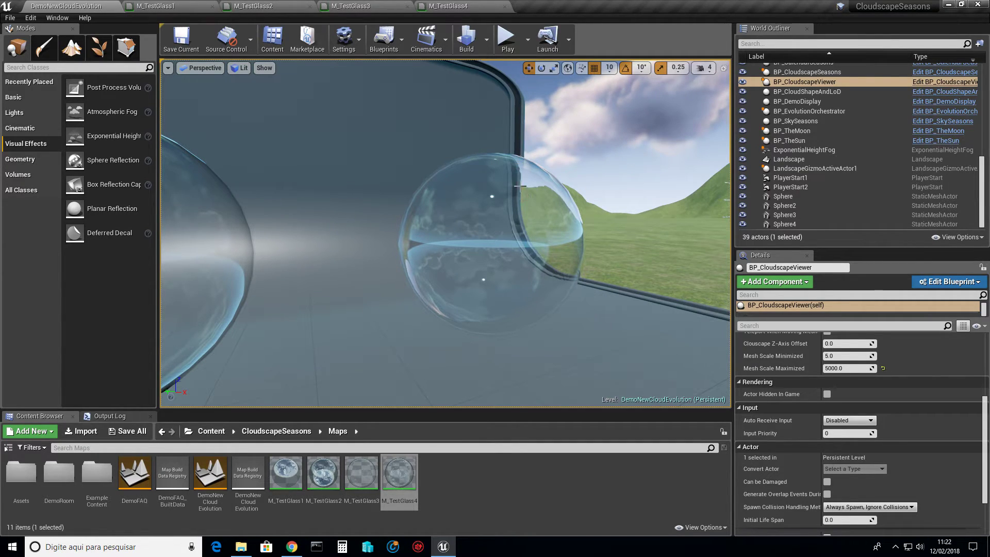
left_click(453, 8)
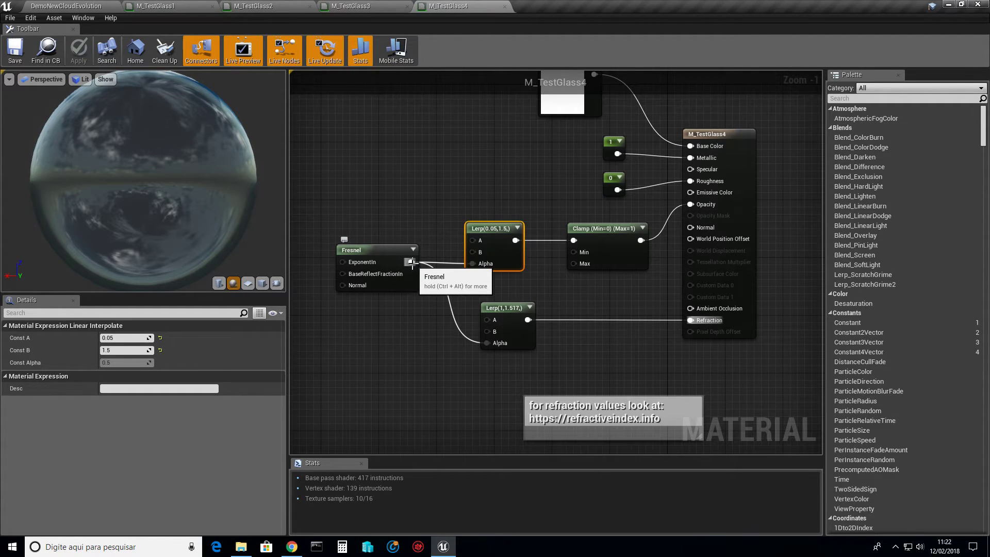
left_click(377, 251)
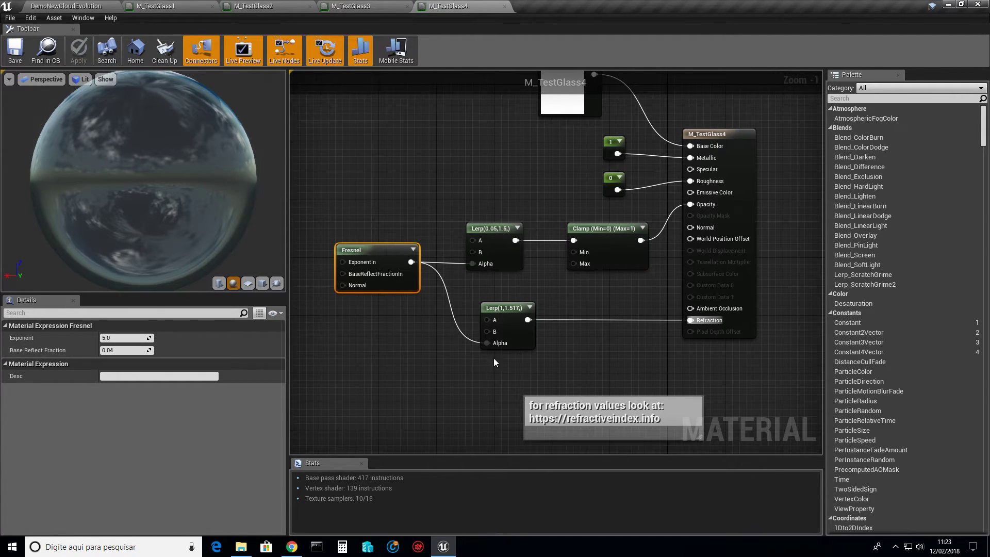
left_click(513, 330)
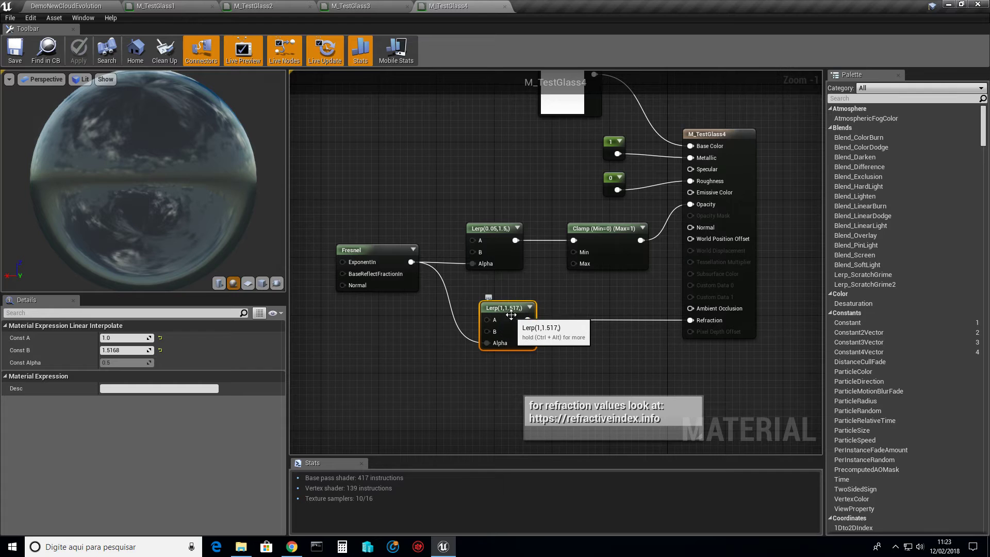
Compare the Refraction setup of M_TestGlass4 with a close-up of the fourth glass sphere in the level.
left_click(66, 6)
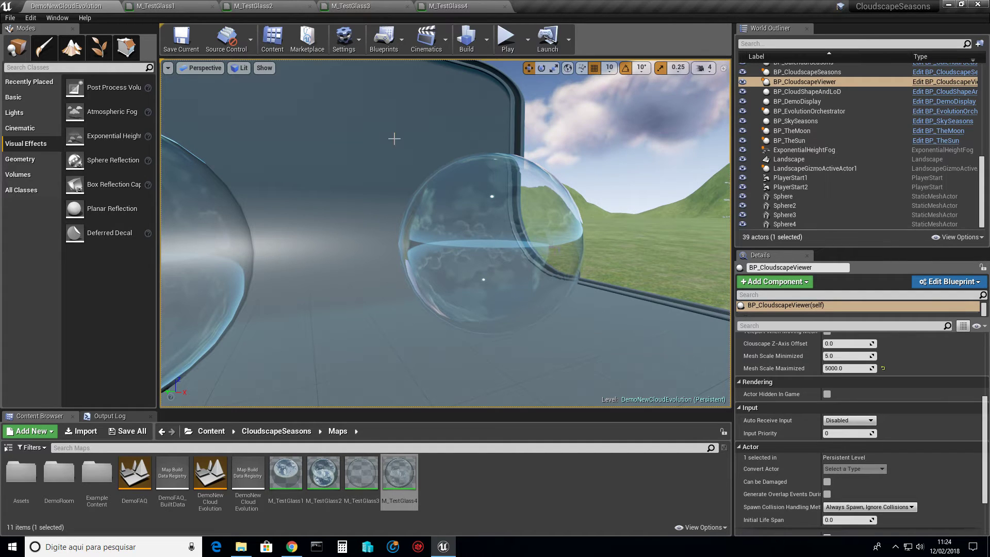
left_click(454, 6)
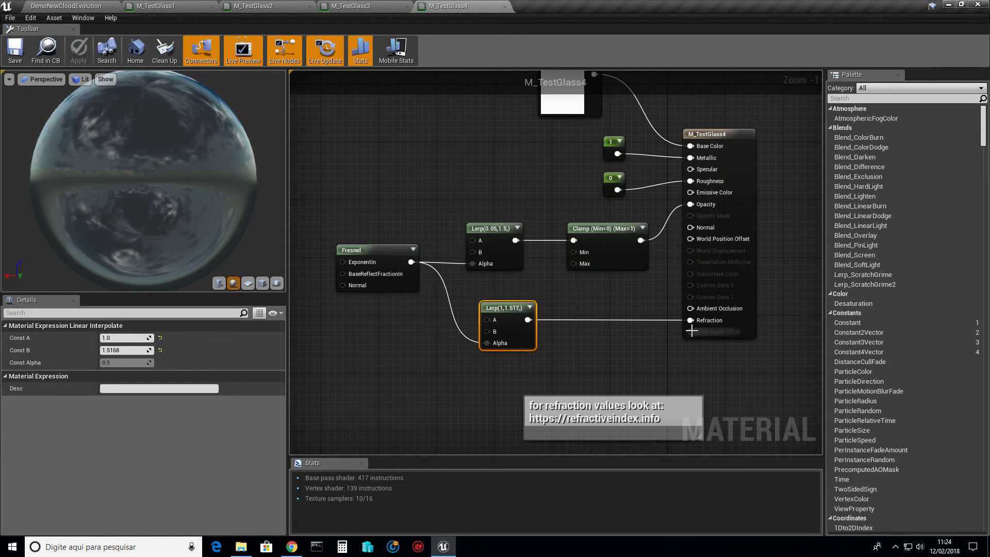
left_click(91, 9)
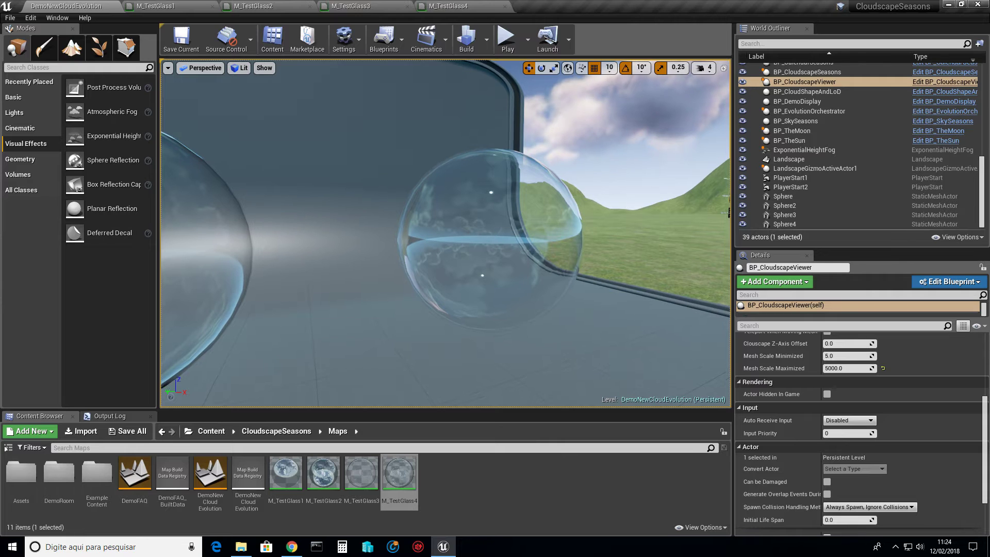
scroll(448, 191, "up", 5)
scroll(448, 190, "up", 4)
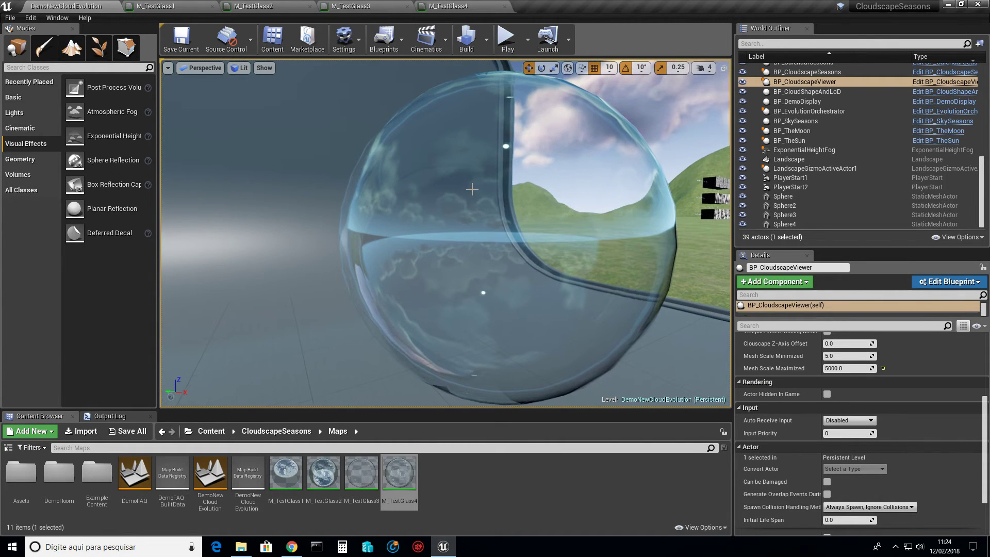
Look out through the fourth glass sphere at the landscape from several angles and return to a view of the third and fourth spheres.
right_click_drag(447, 191, 602, 170)
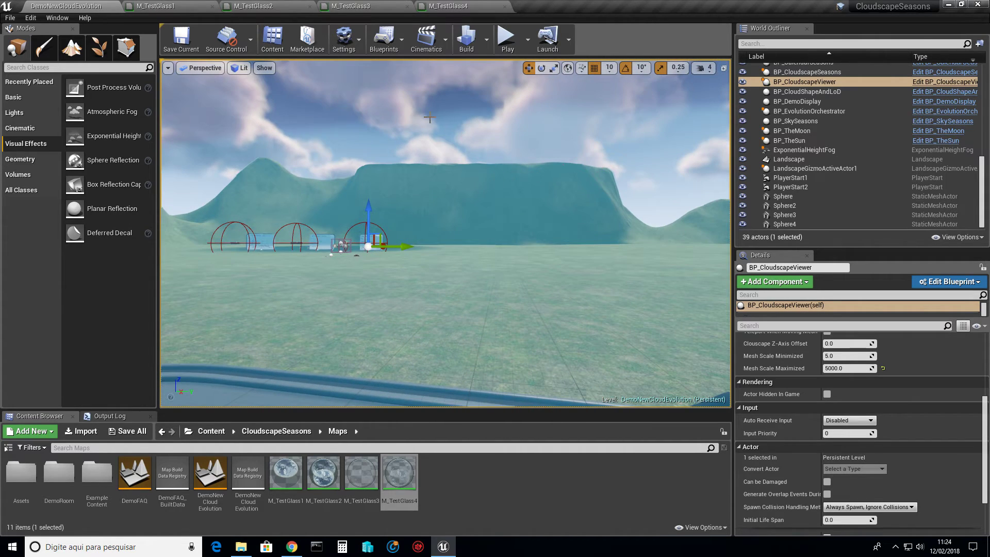
right_click_drag(430, 117, 21, 136)
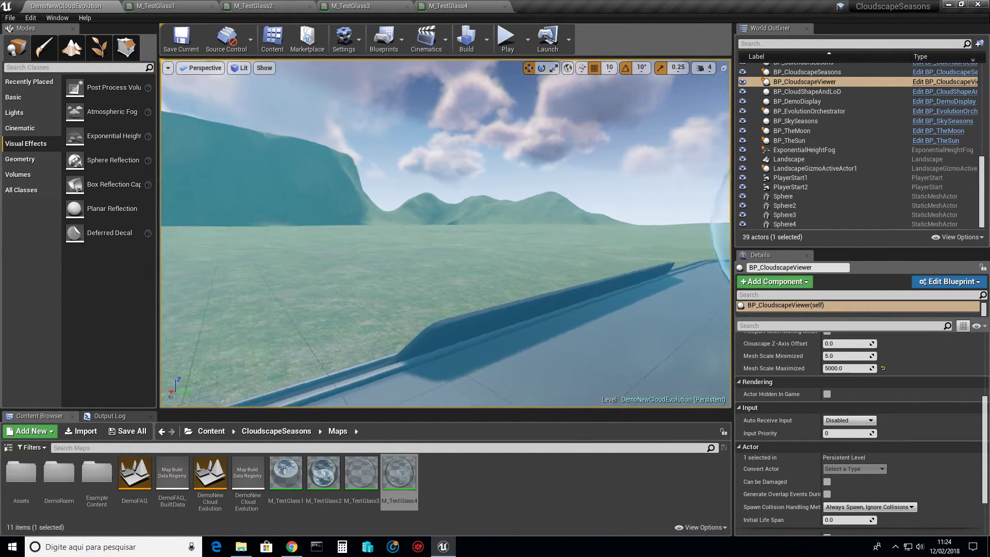
right_click_drag(325, 155, 364, 169)
scroll(427, 194, "up", 1)
scroll(428, 195, "down", 2)
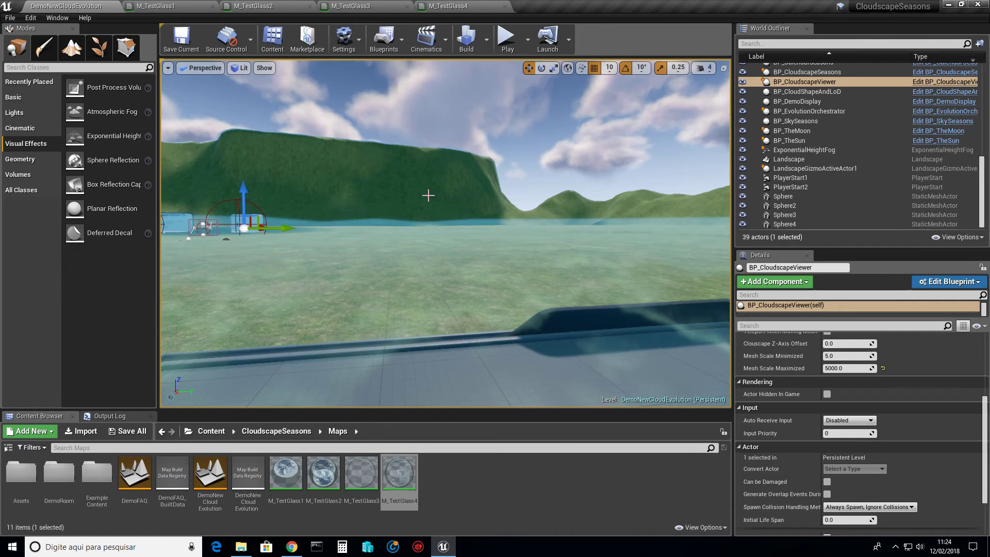
scroll(429, 195, "up", 2)
right_click_drag(428, 195, 459, 206)
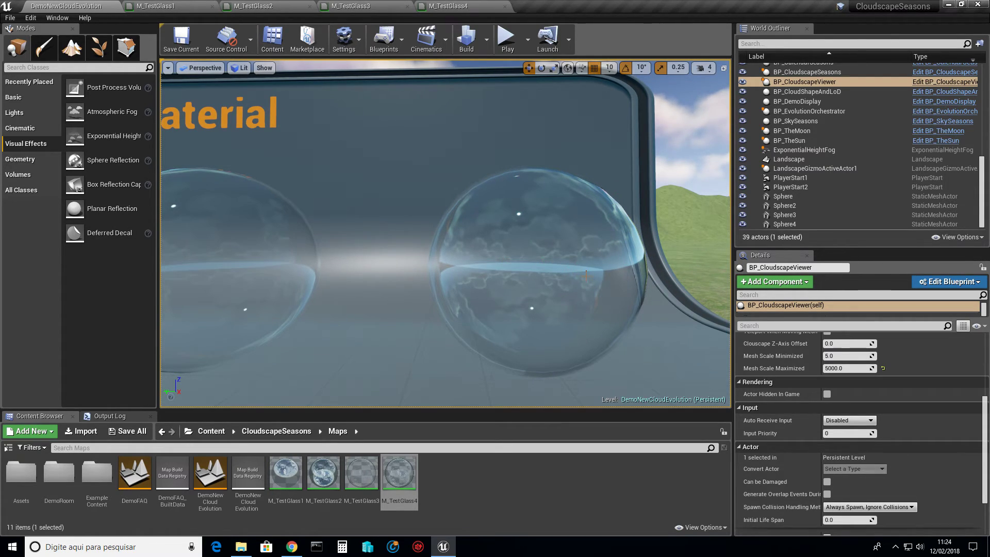
Examine the fourth glass sphere up close from several angles against the display panel and the landscape.
scroll(577, 268, "up", 2)
right_click_drag(571, 288, 571, 288)
scroll(571, 287, "down", 1)
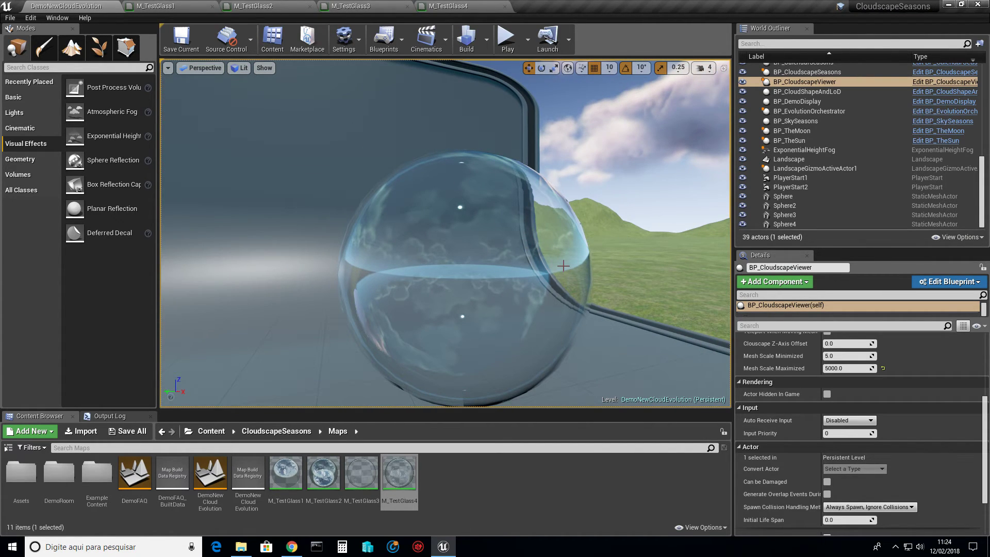
right_click_drag(555, 267, 531, 260)
scroll(555, 267, "down", 2)
scroll(554, 268, "up", 3)
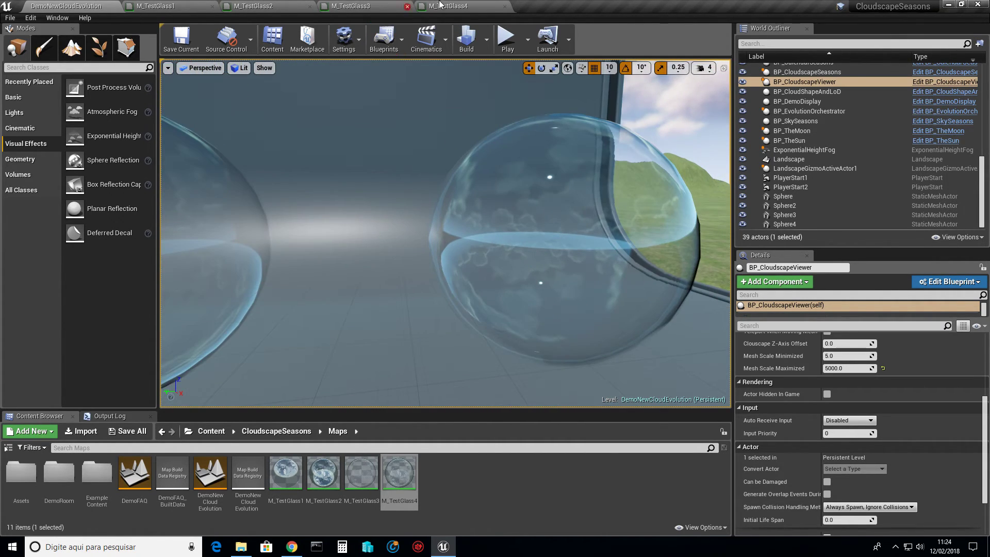
Inspect the white 1,1,1 constant feeding Base Color in M_TestGlass4, and return to the third and fourth spheres in the level.
left_click(458, 6)
right_click_drag(505, 171, 481, 241)
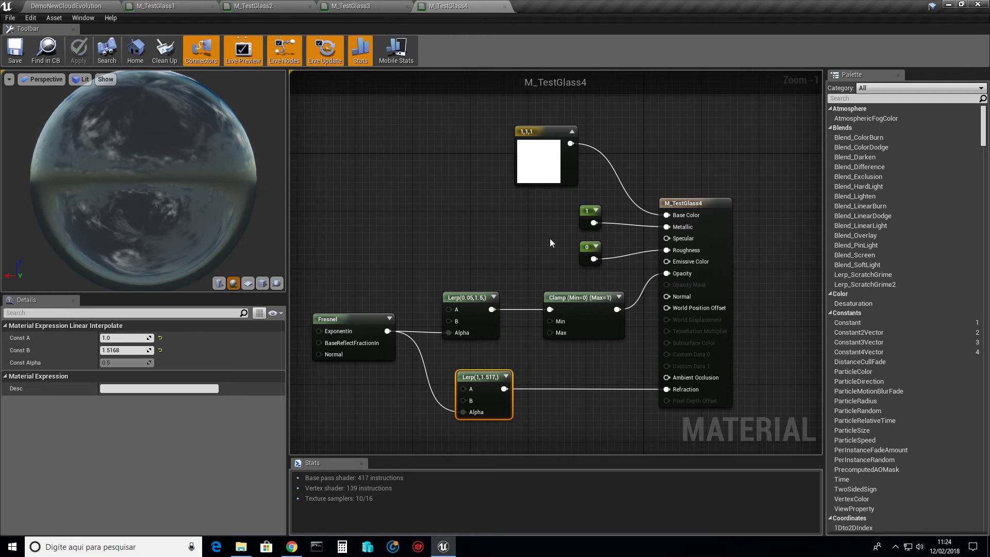
left_click(547, 168)
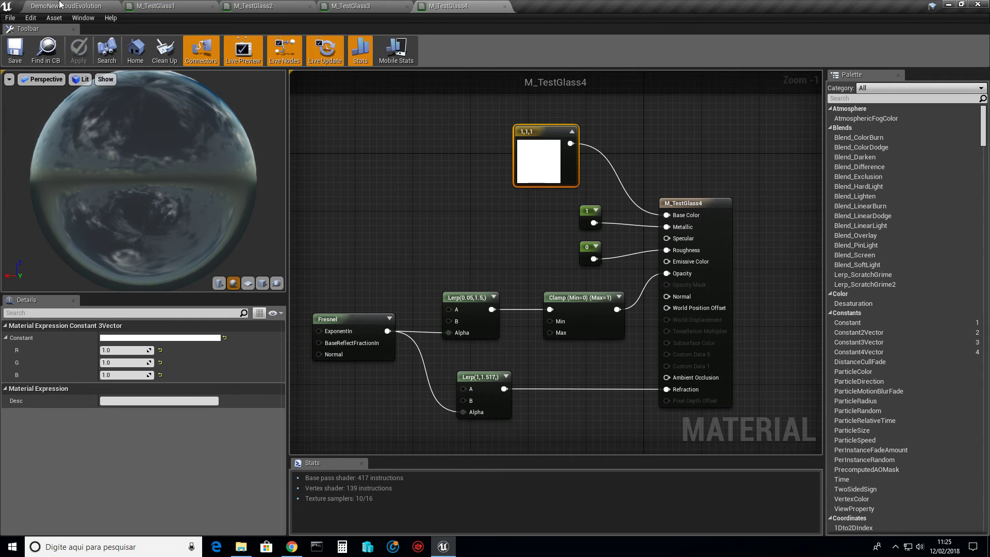
left_click(83, 5)
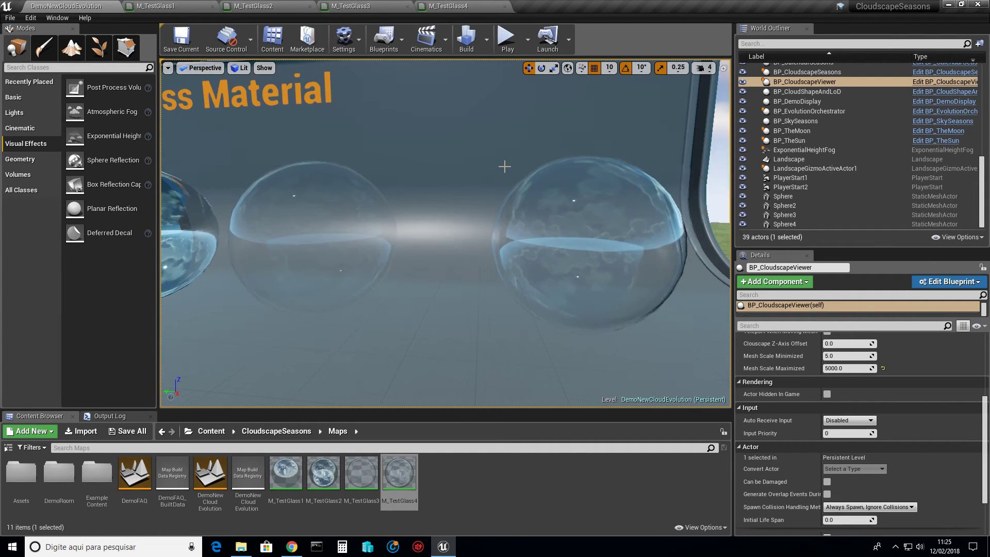
Review the M_TestGlass4 node graph again and compare the second, third and fourth glass spheres from farther back in the level.
left_click(454, 7)
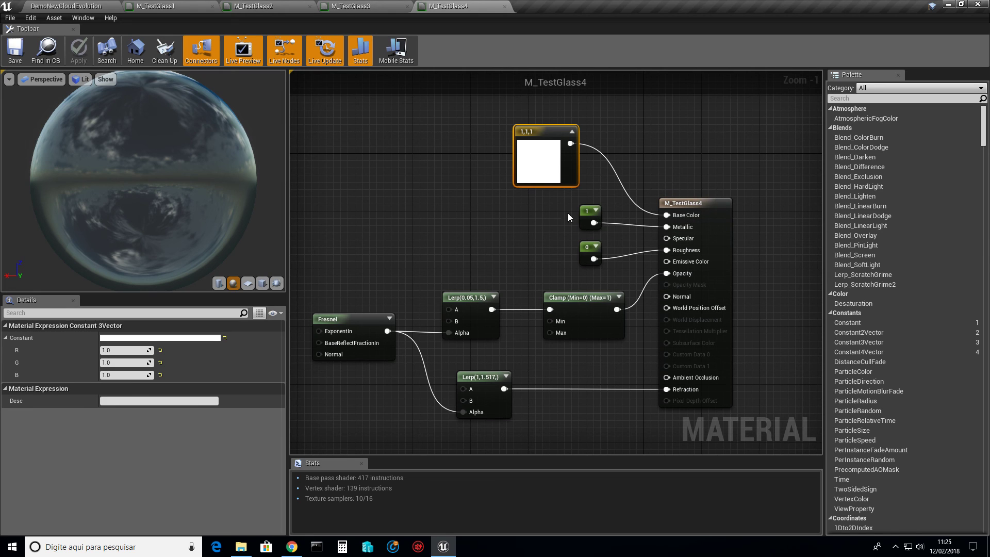
left_click(74, 6)
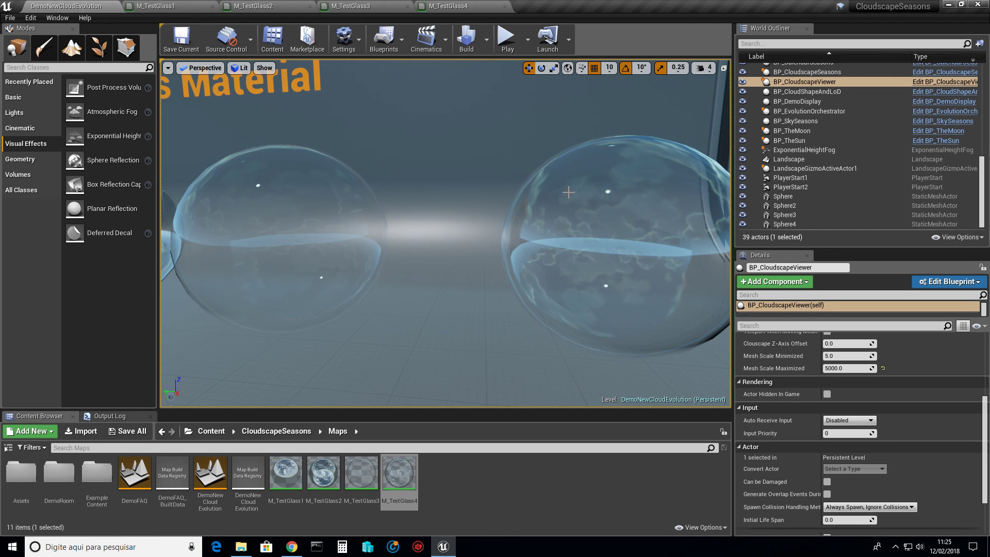
mouse_move(505, 207)
left_mouse_down()
mouse_move(567, 222)
mouse_move(492, 227)
mouse_move(506, 207)
left_mouse_up()
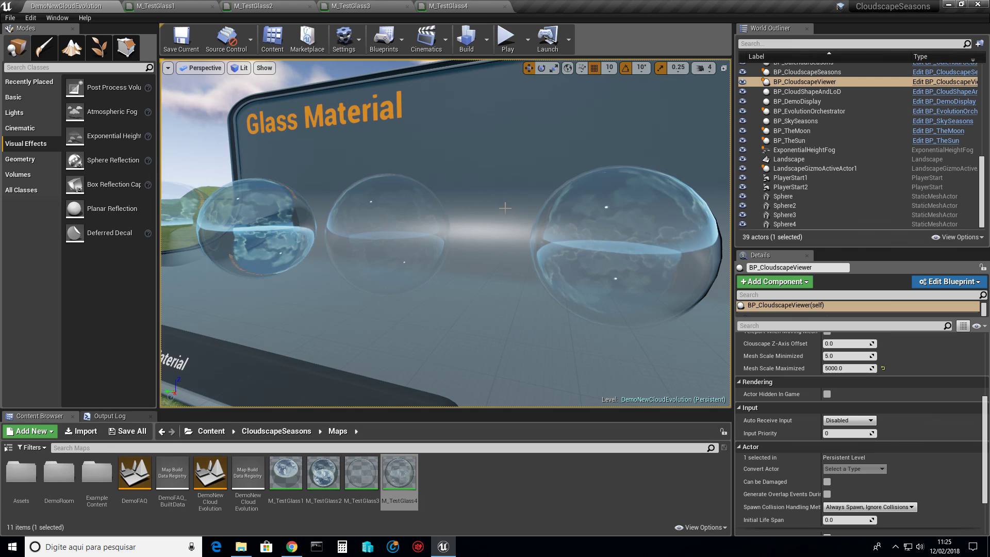
right_click_drag(504, 207, 508, 204)
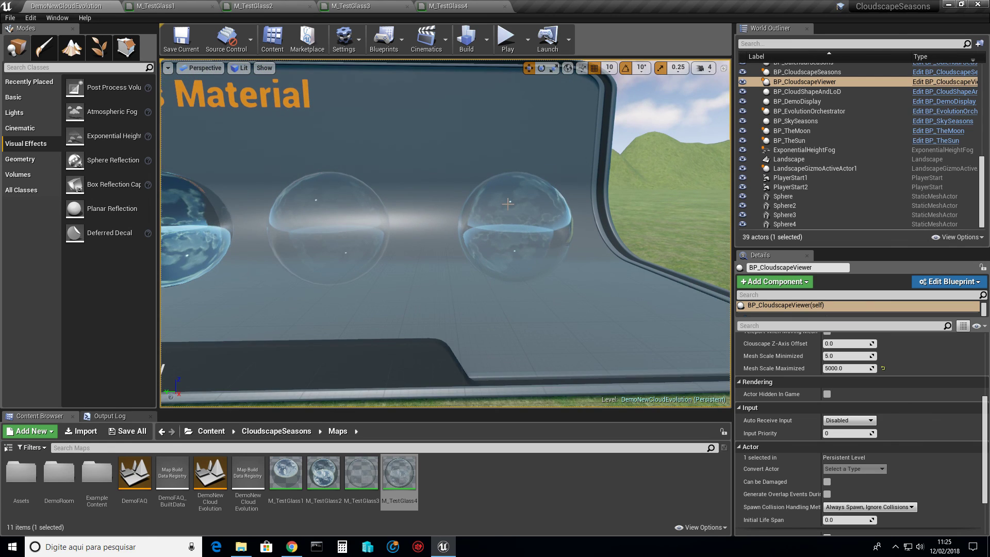